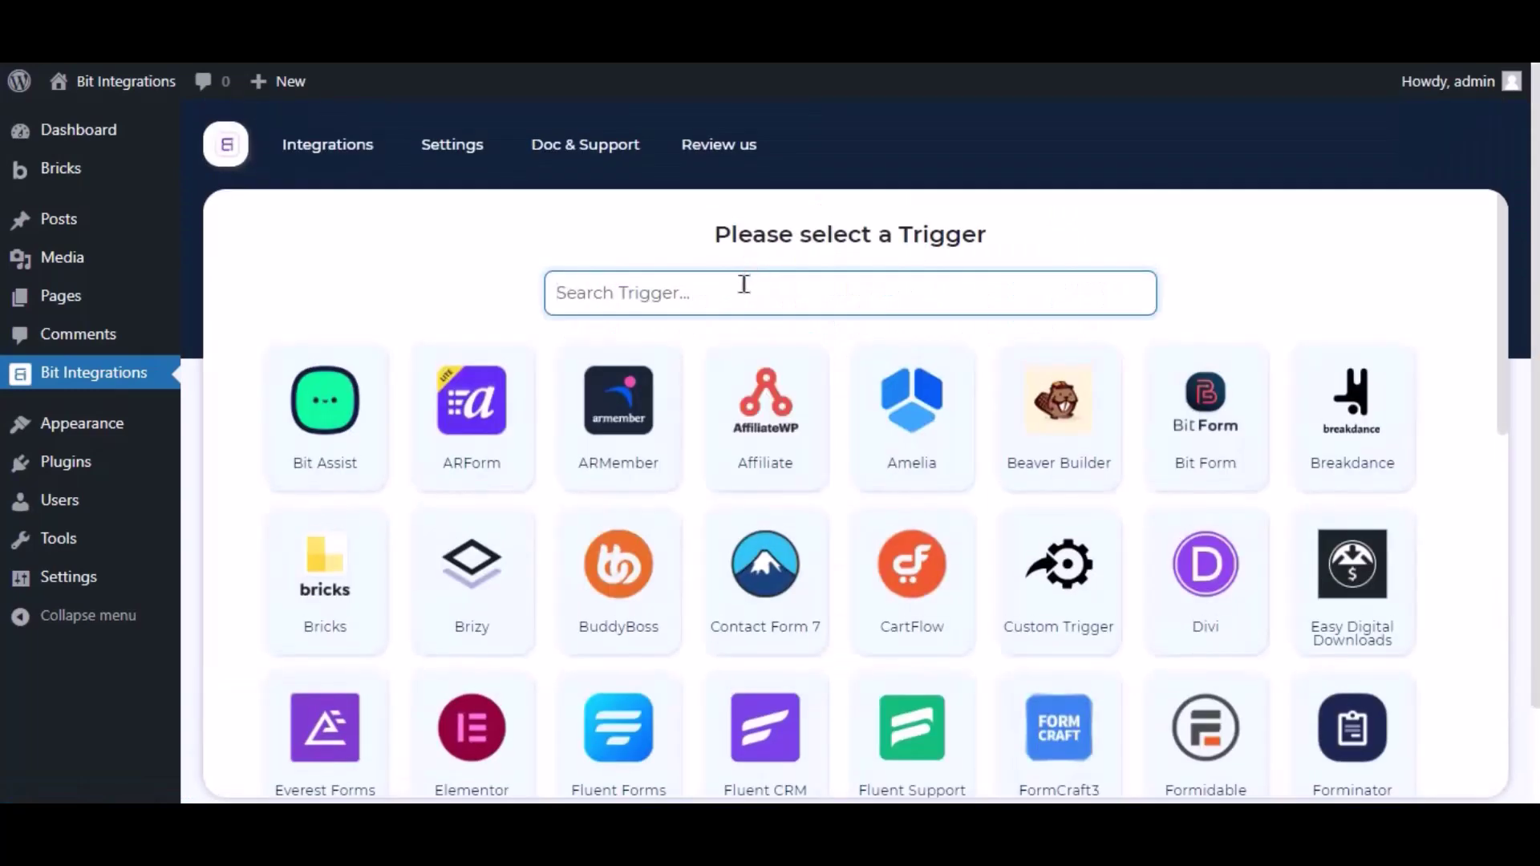
- Search 'bricks' and pick Bricks as the trigger, leaving the form list unset for now
{"action": "type", "text": "bricks"}
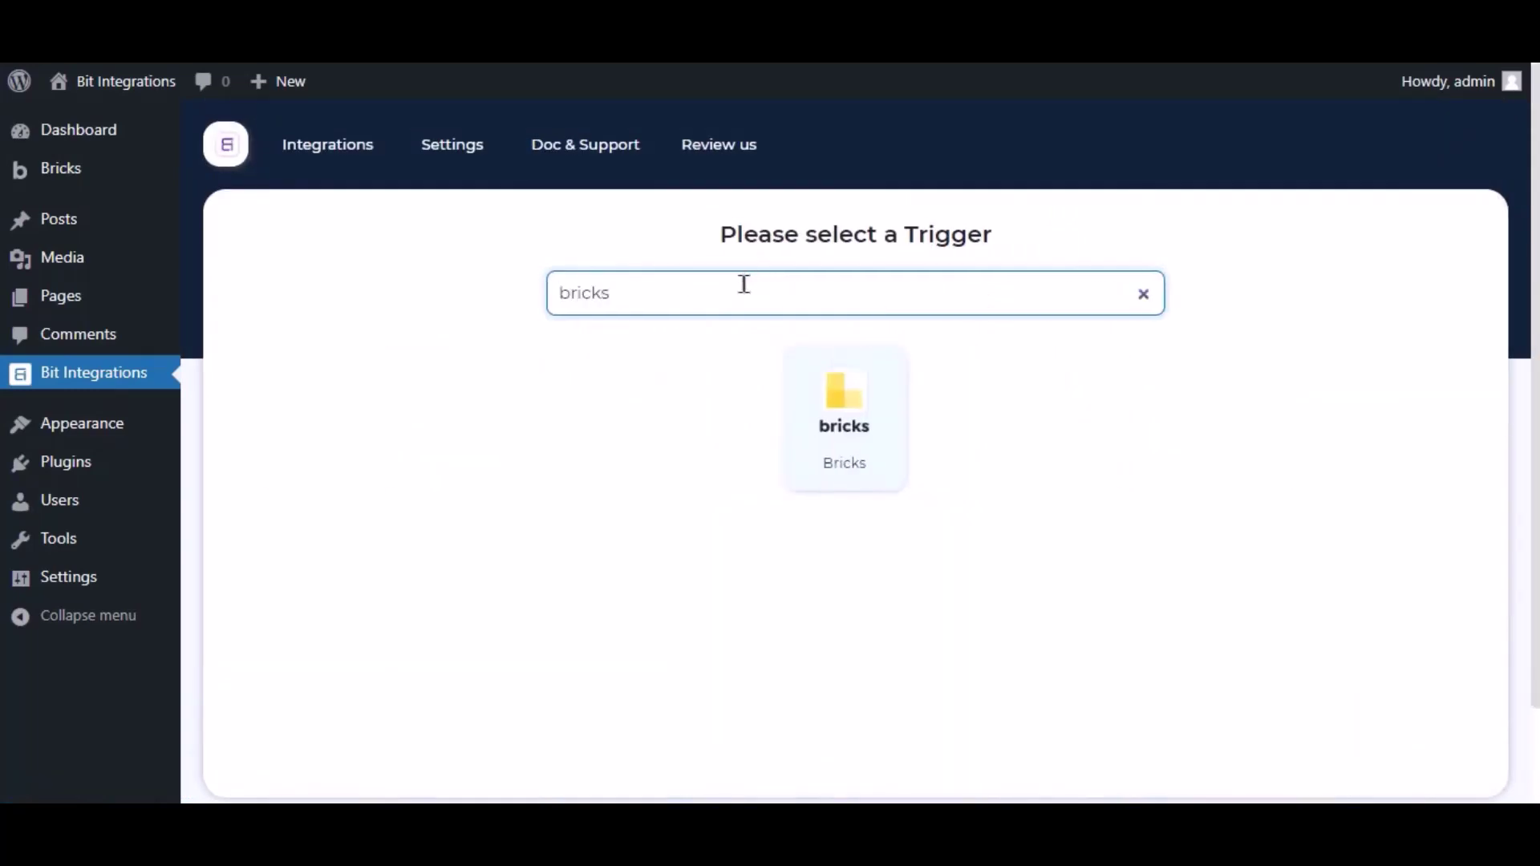
{"action": "left_click", "coordinate": [804, 388]}
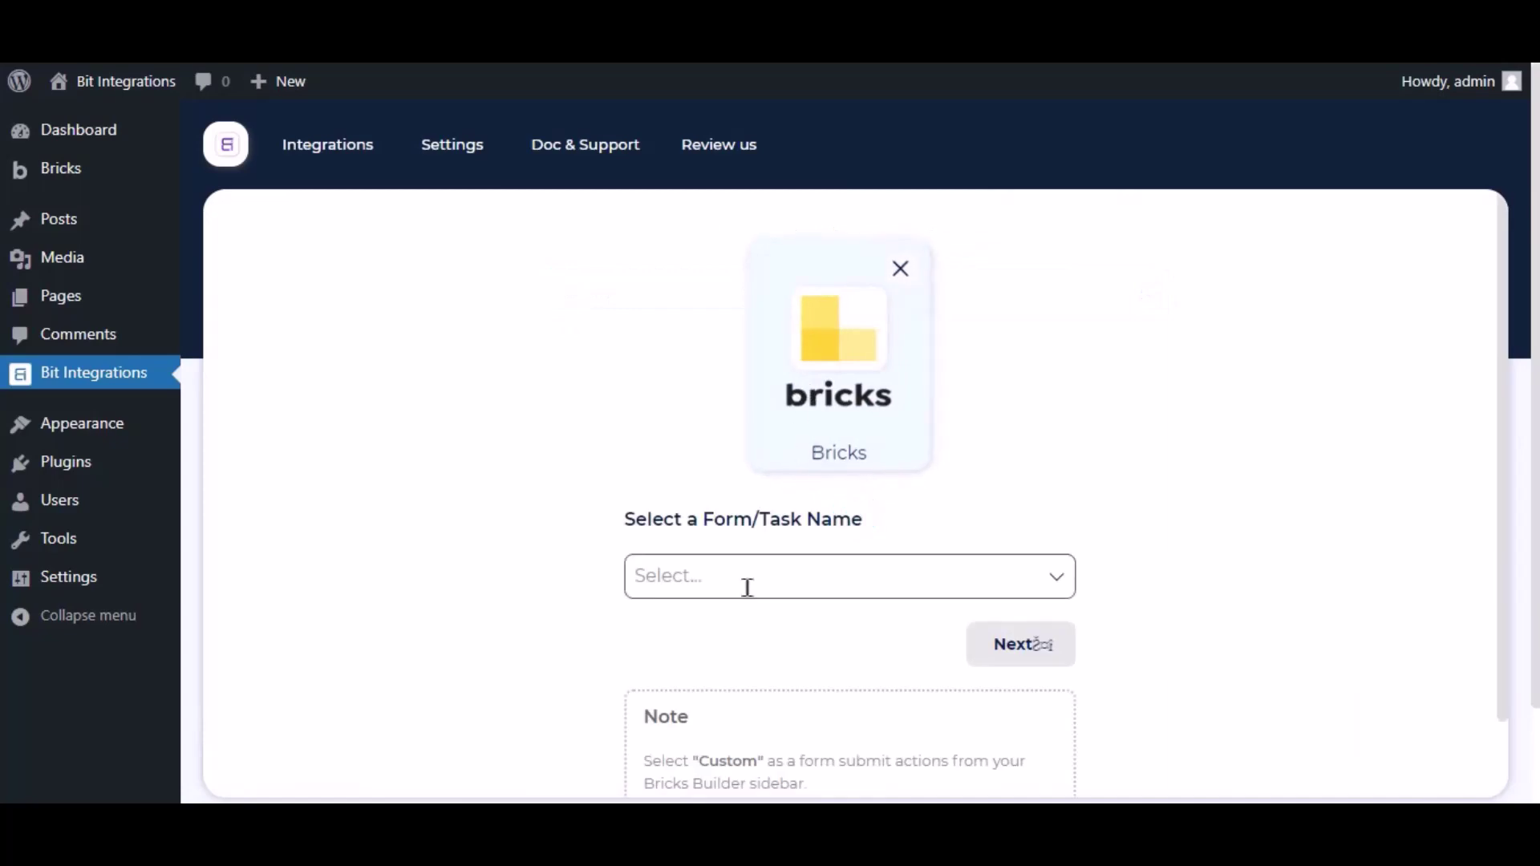
{"action": "left_click", "coordinate": [743, 597]}
{"action": "left_click", "coordinate": [574, 559]}
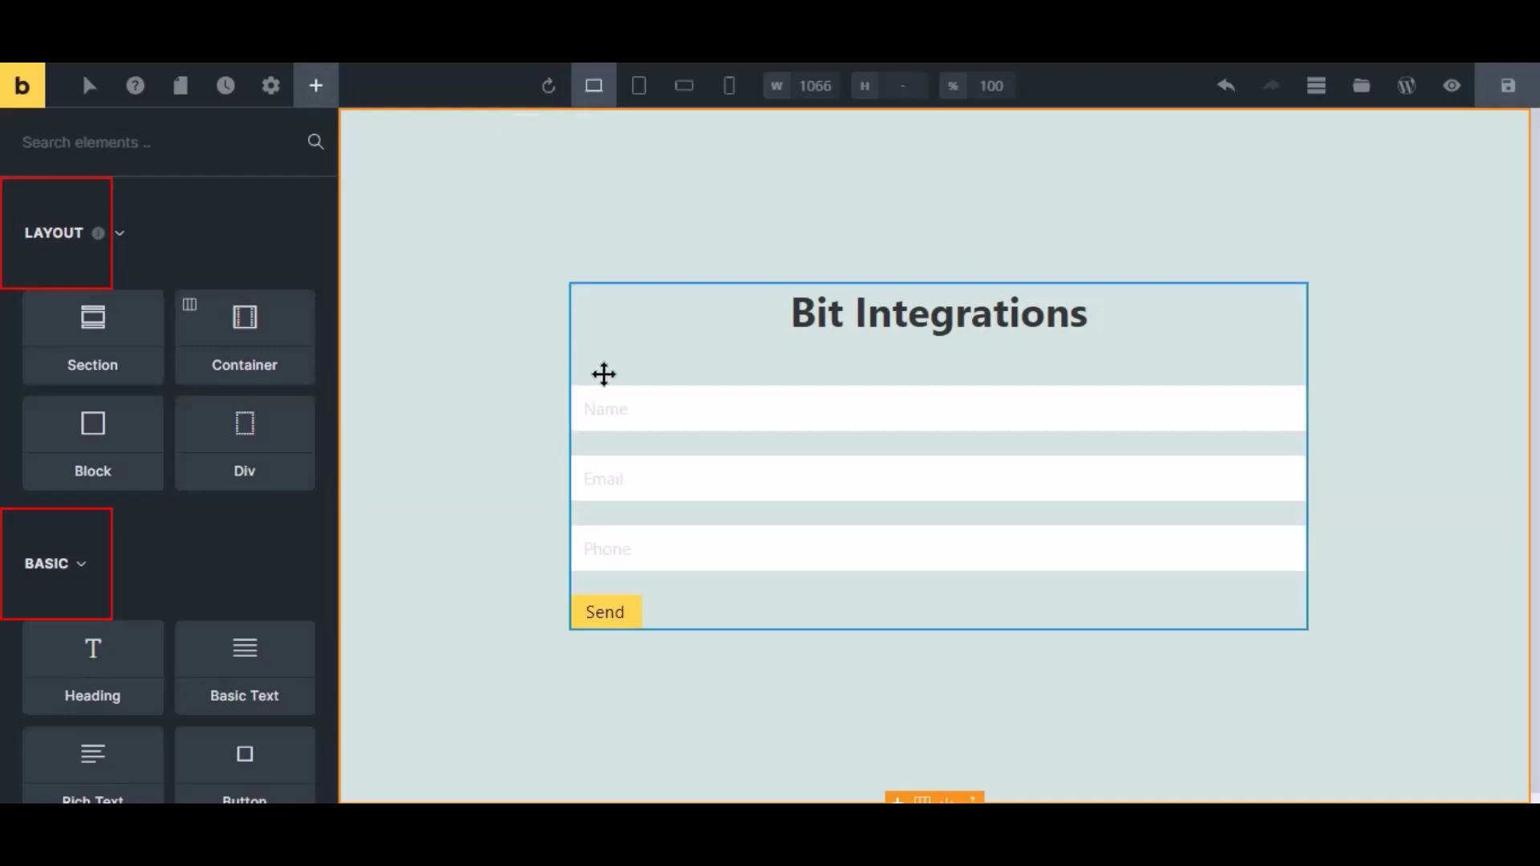
- Set the Contact Form's 'Actions after successful form submit' to Custom and save the page
{"action": "left_click", "coordinate": [640, 461]}
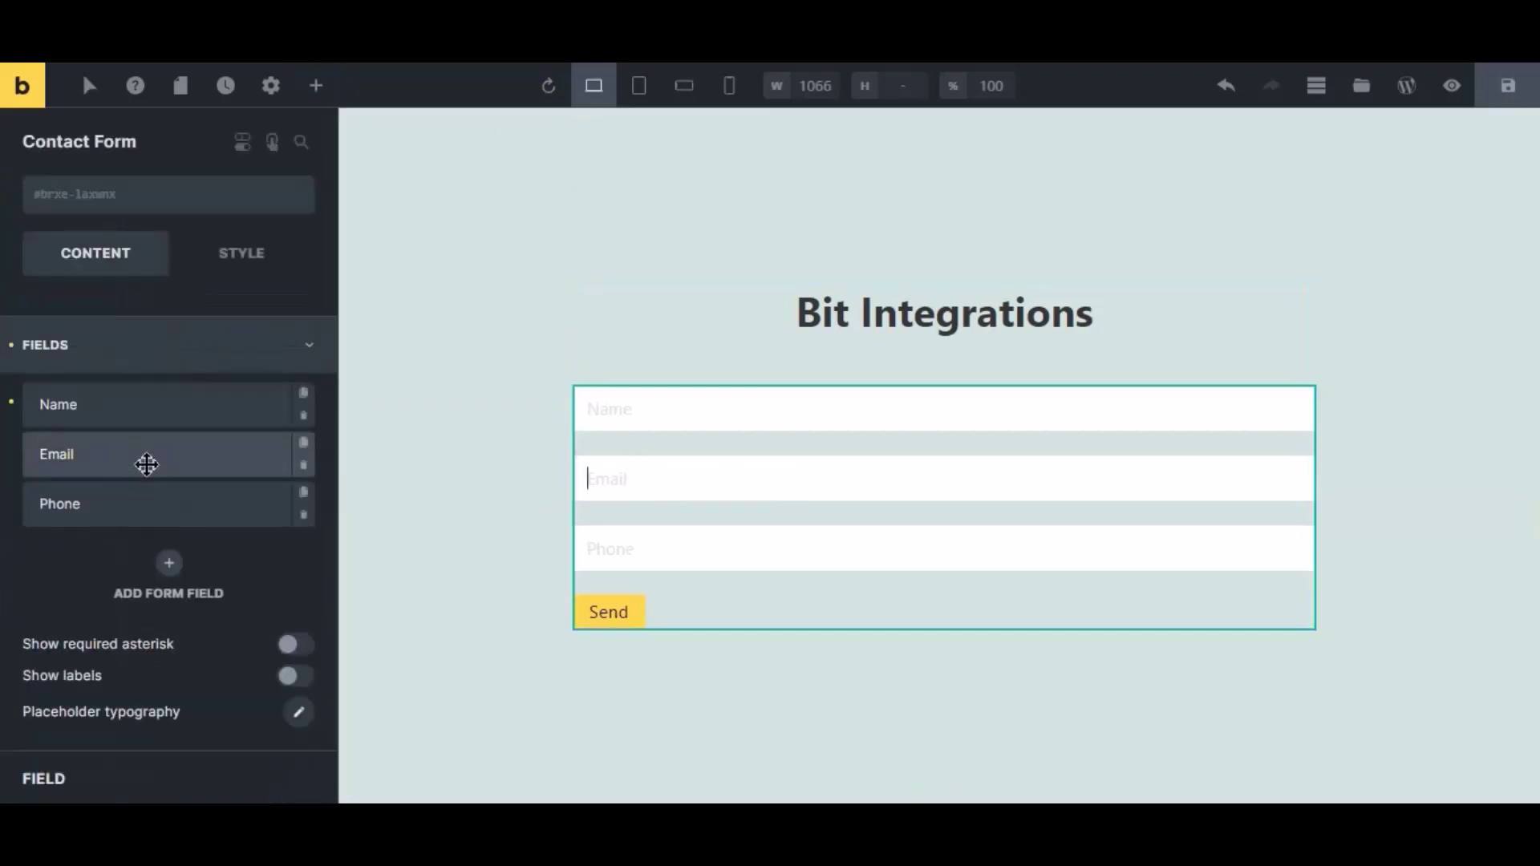
{"action": "left_click", "coordinate": [93, 362]}
{"action": "left_click", "coordinate": [92, 469]}
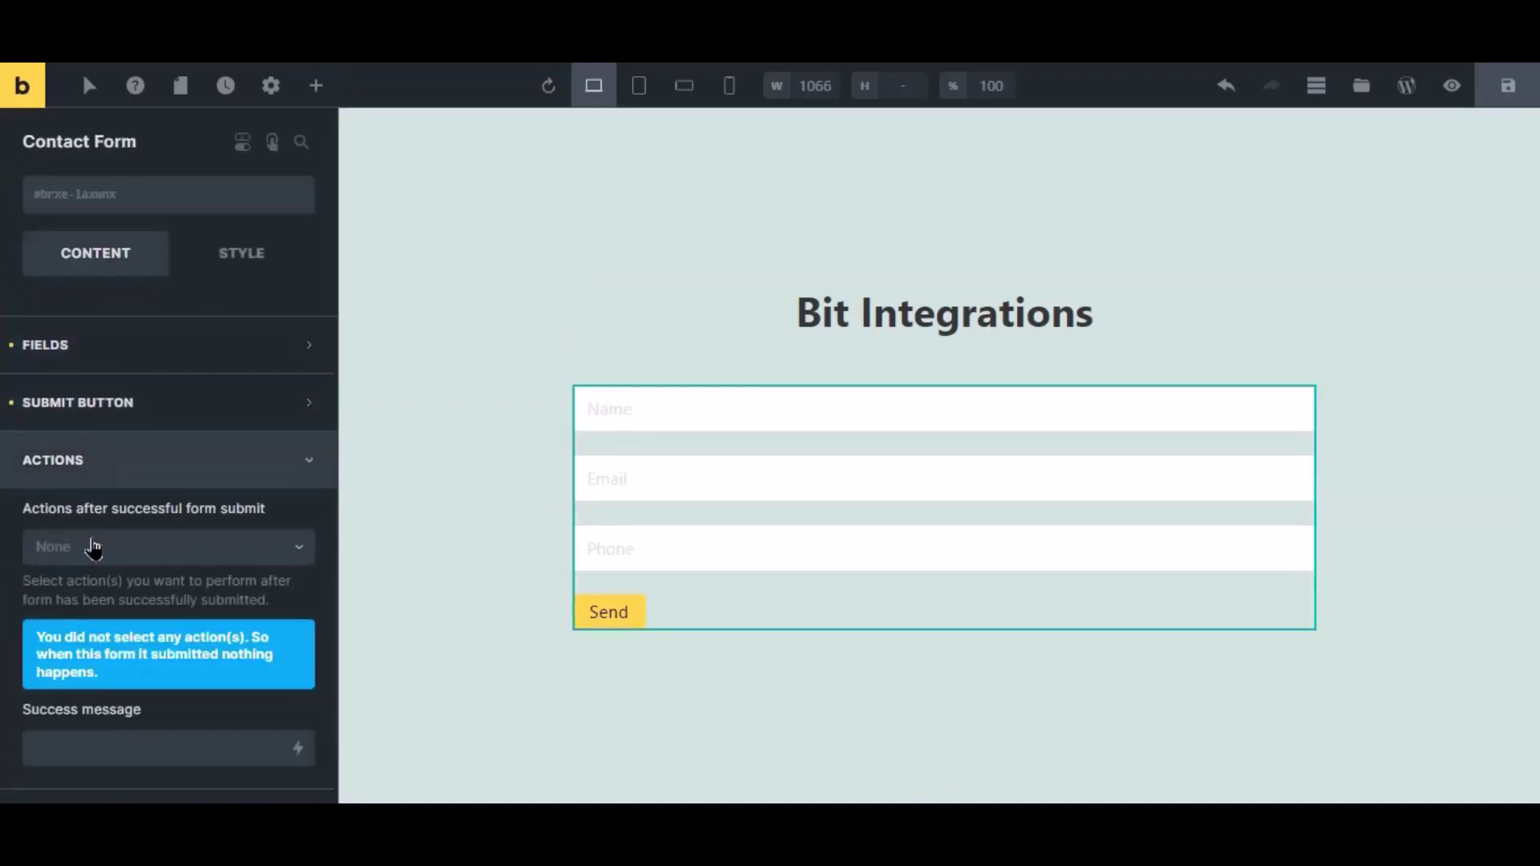
{"action": "left_click", "coordinate": [95, 549]}
{"action": "left_click", "coordinate": [74, 586]}
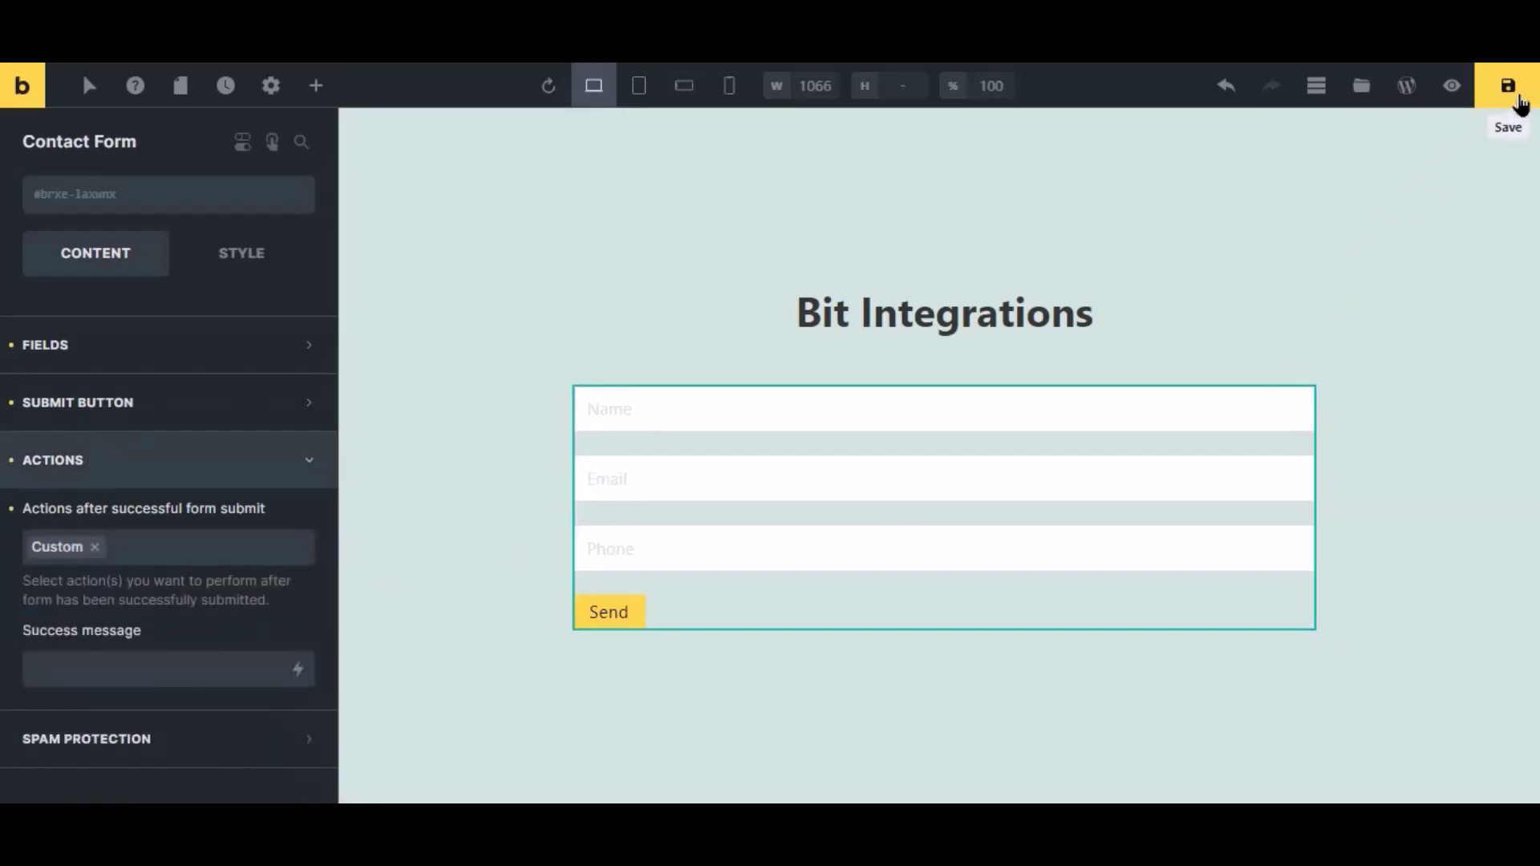
{"action": "left_click", "coordinate": [1507, 86]}
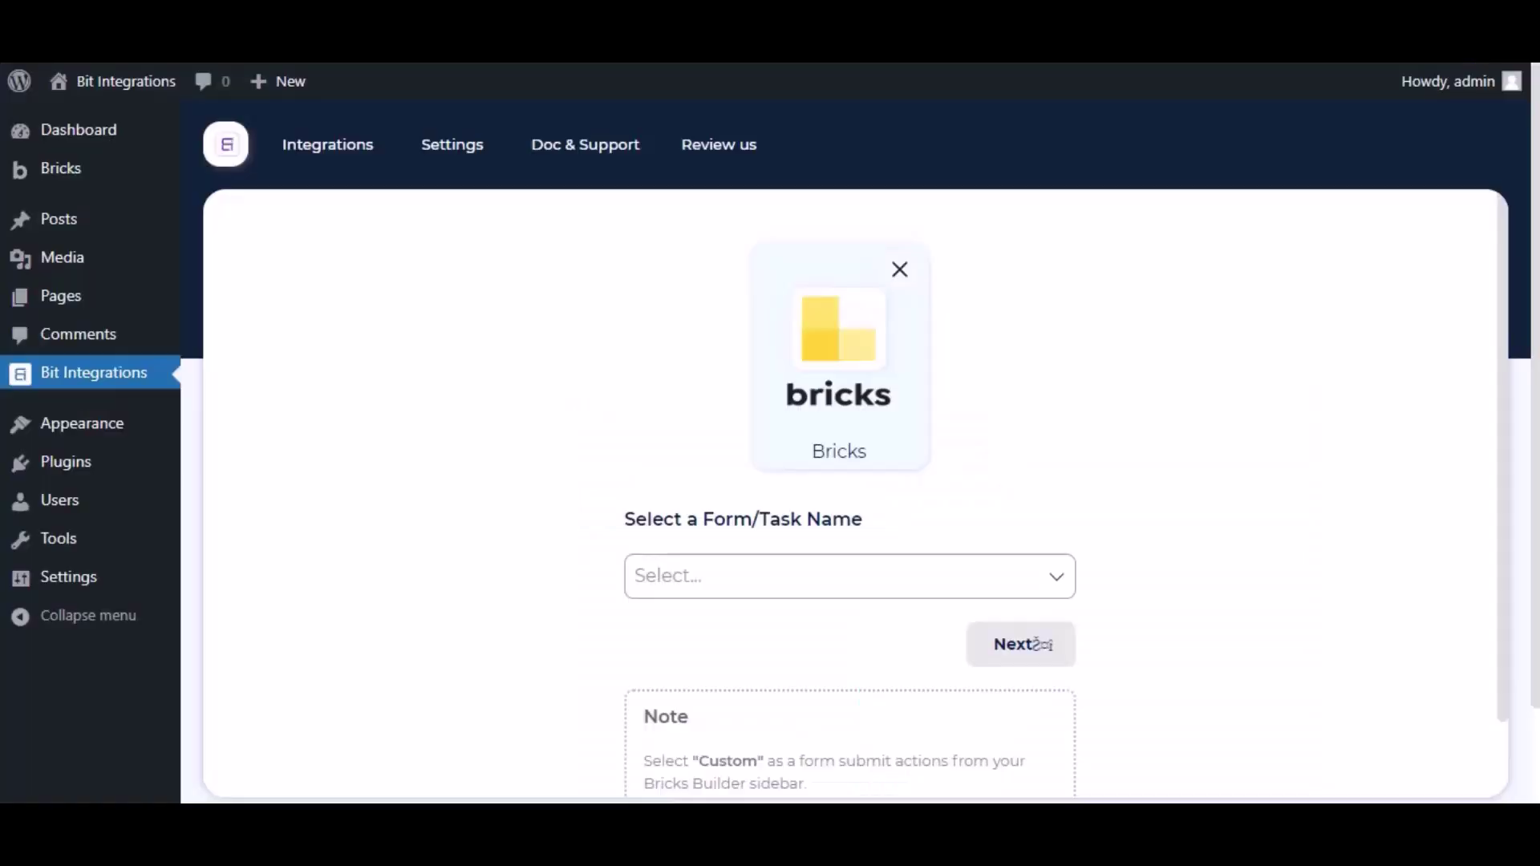
- Choose Contact Form as the Bricks trigger form and continue to the action step
{"action": "scroll", "coordinate": [1039, 644], "scroll_direction": "down", "scroll_amount": 2}
{"action": "left_click", "coordinate": [715, 469]}
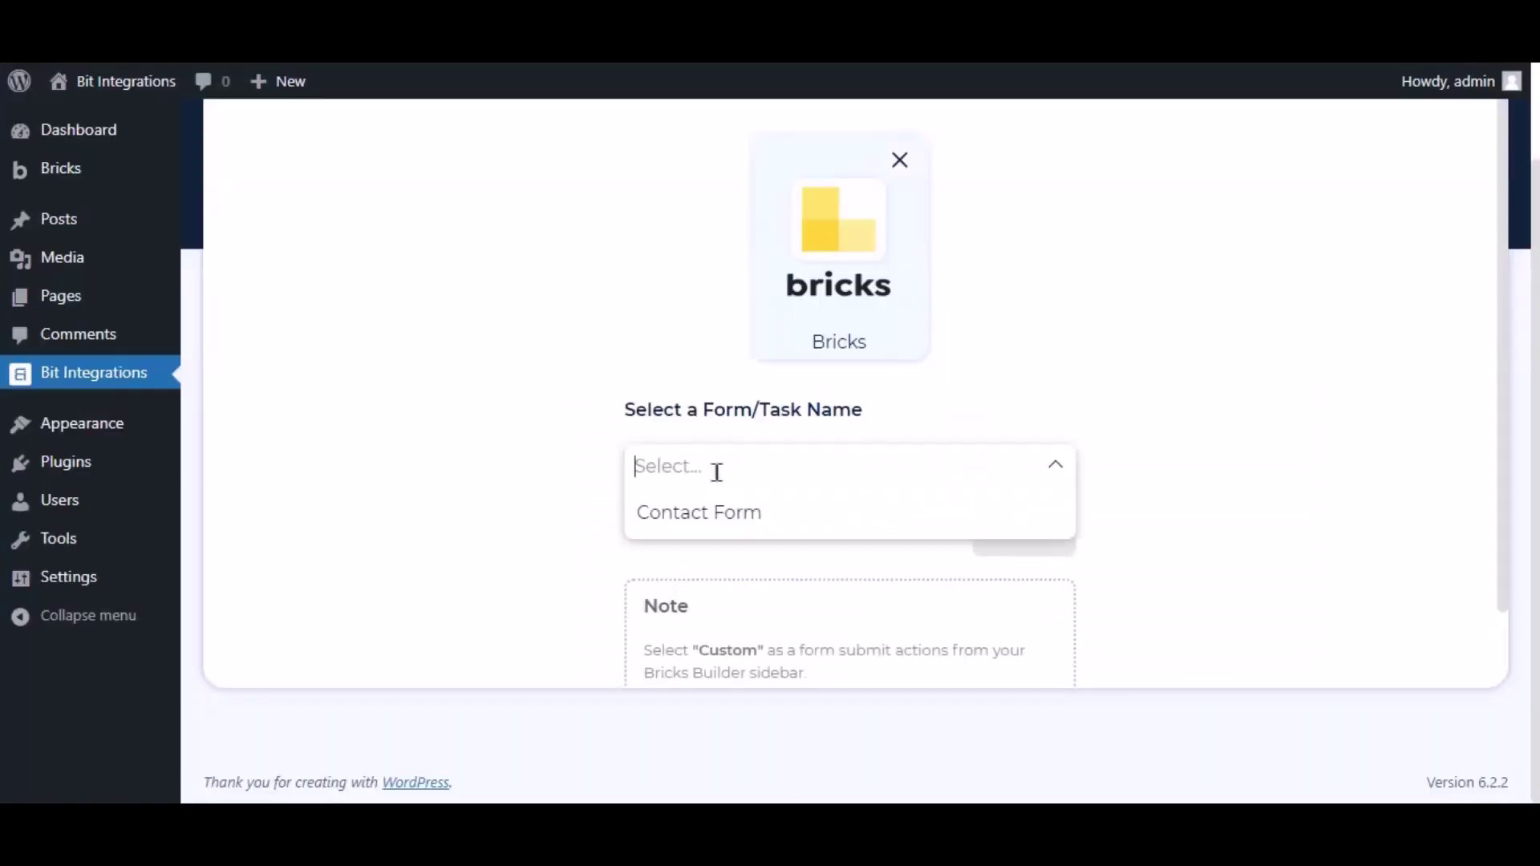
{"action": "left_click", "coordinate": [715, 515]}
{"action": "left_click", "coordinate": [1015, 549]}
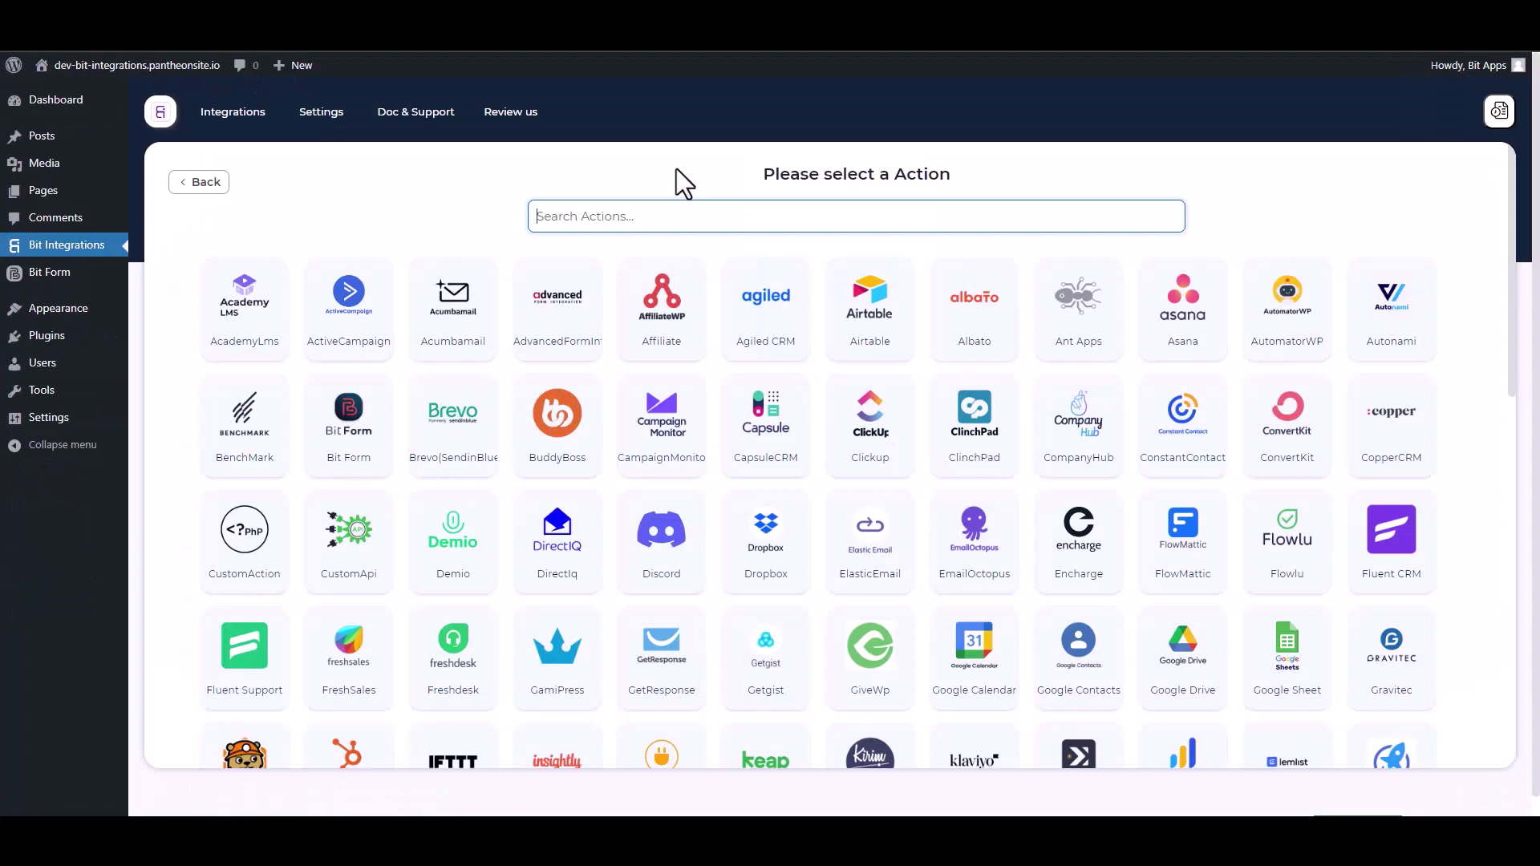
- Search 'dis', select Discord as the action and focus the Access Token field
{"action": "type", "text": "dis"}
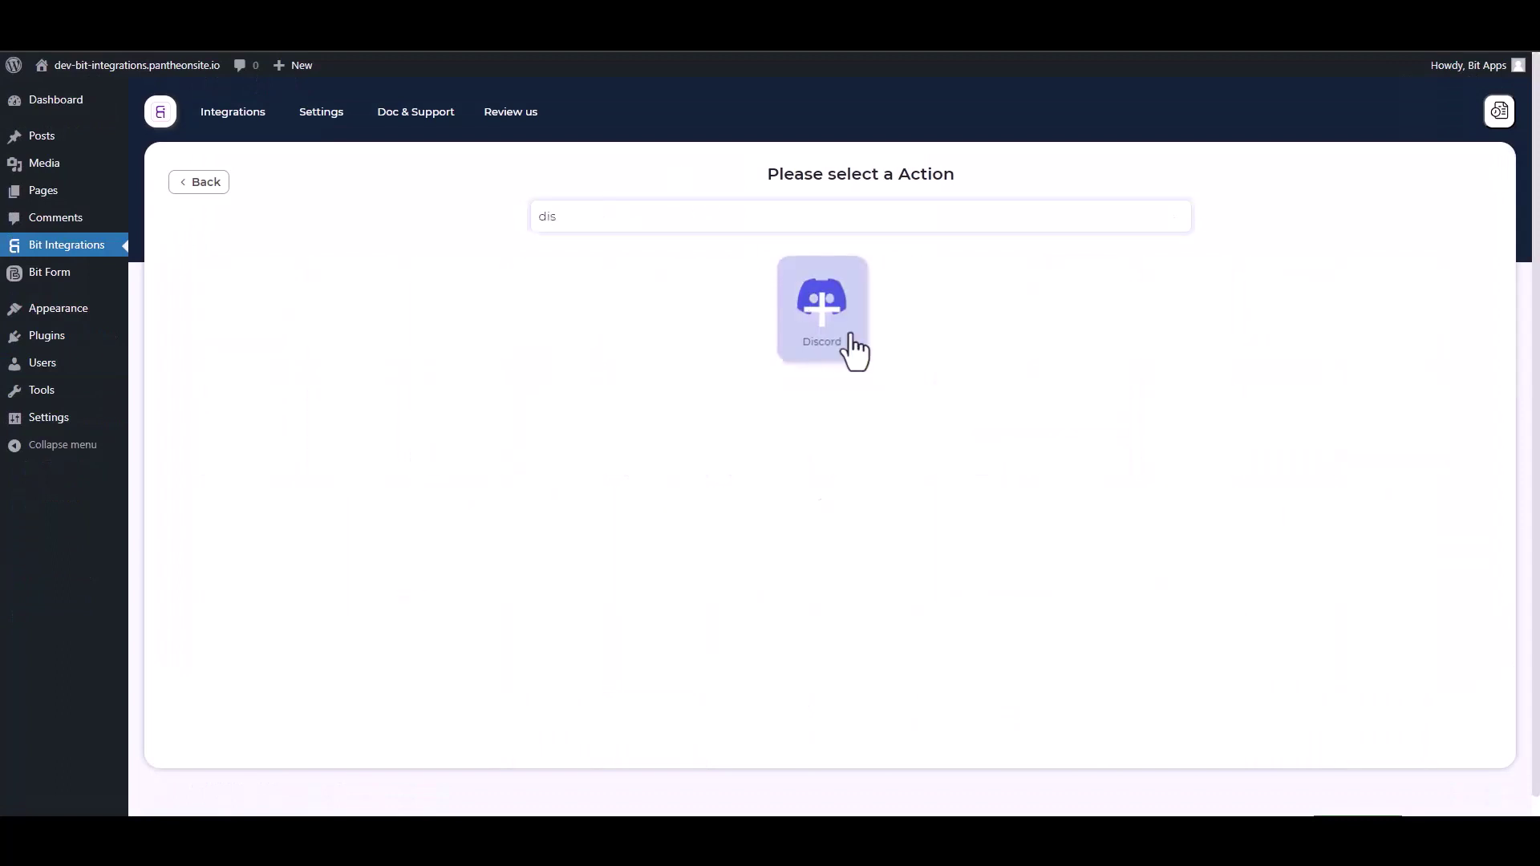
{"action": "left_click", "coordinate": [852, 337]}
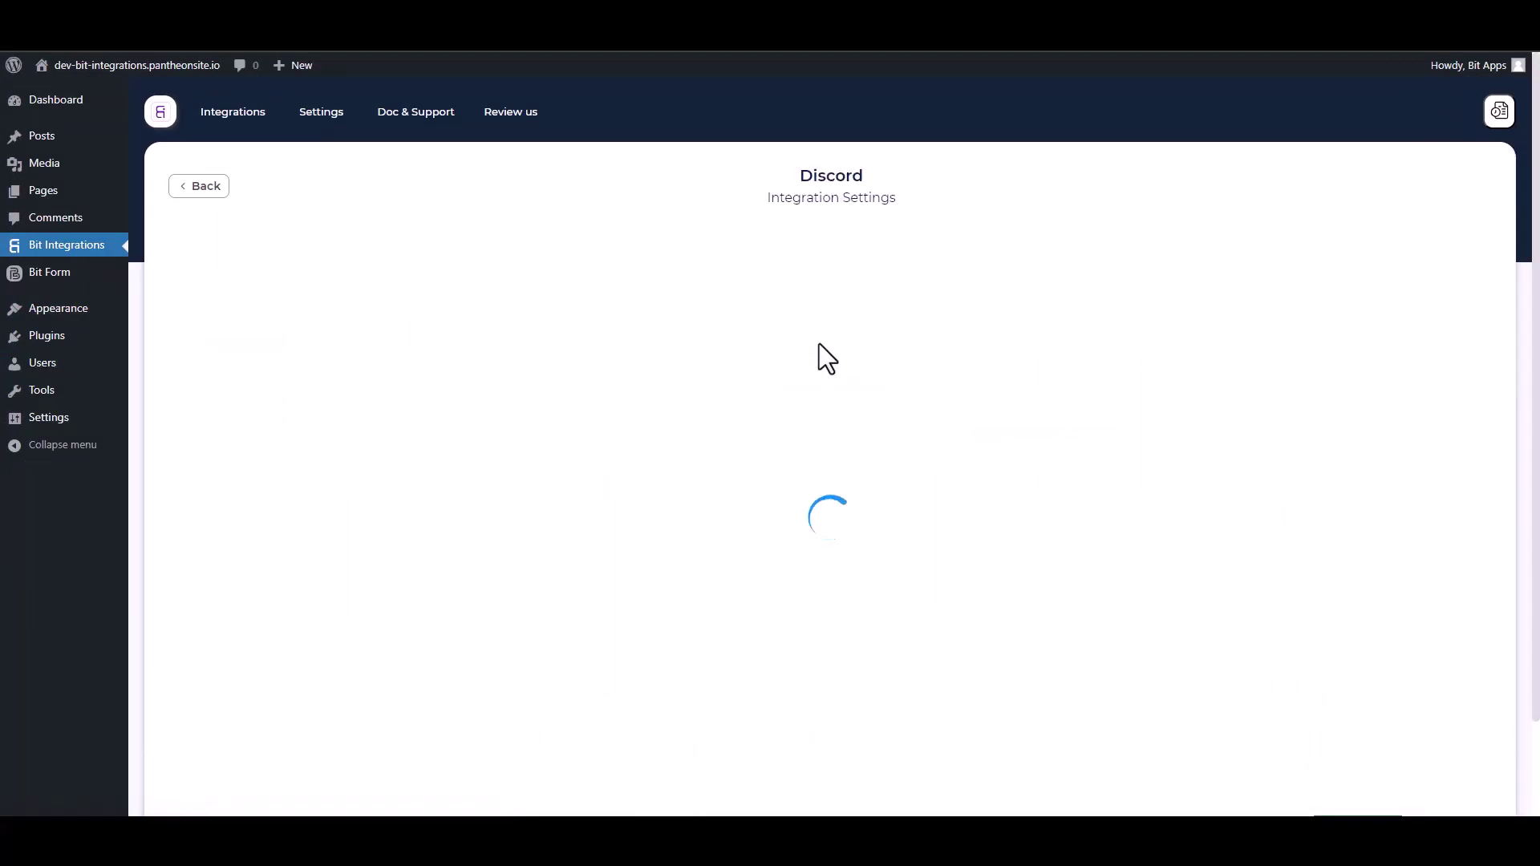
{"action": "left_click", "coordinate": [311, 377]}
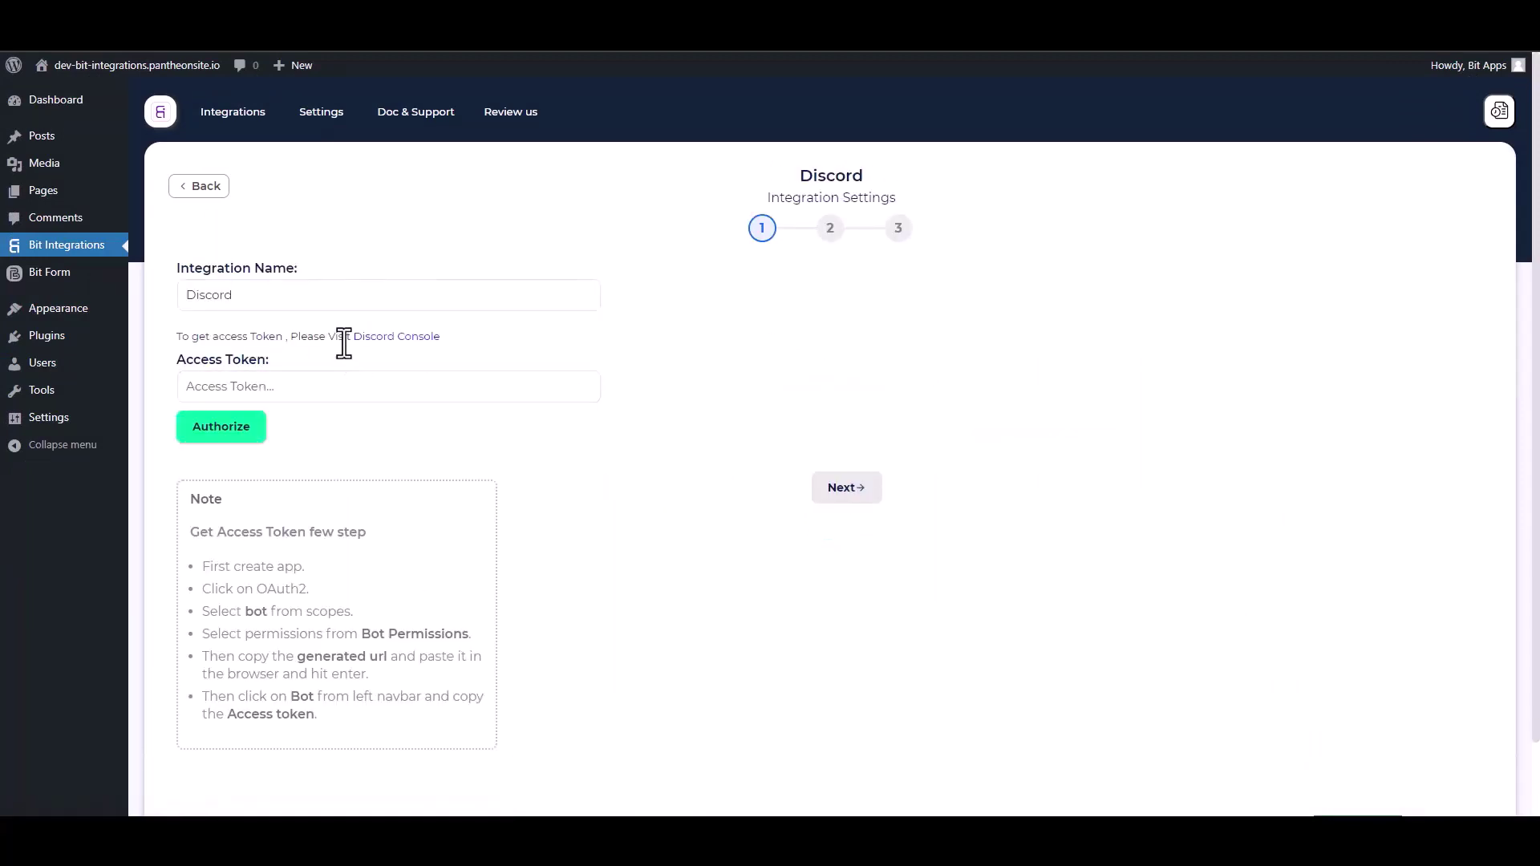
- In the Discord Console, create a new application named 'Bit Integrations', accepting the developer terms
{"action": "left_click", "coordinate": [400, 341]}
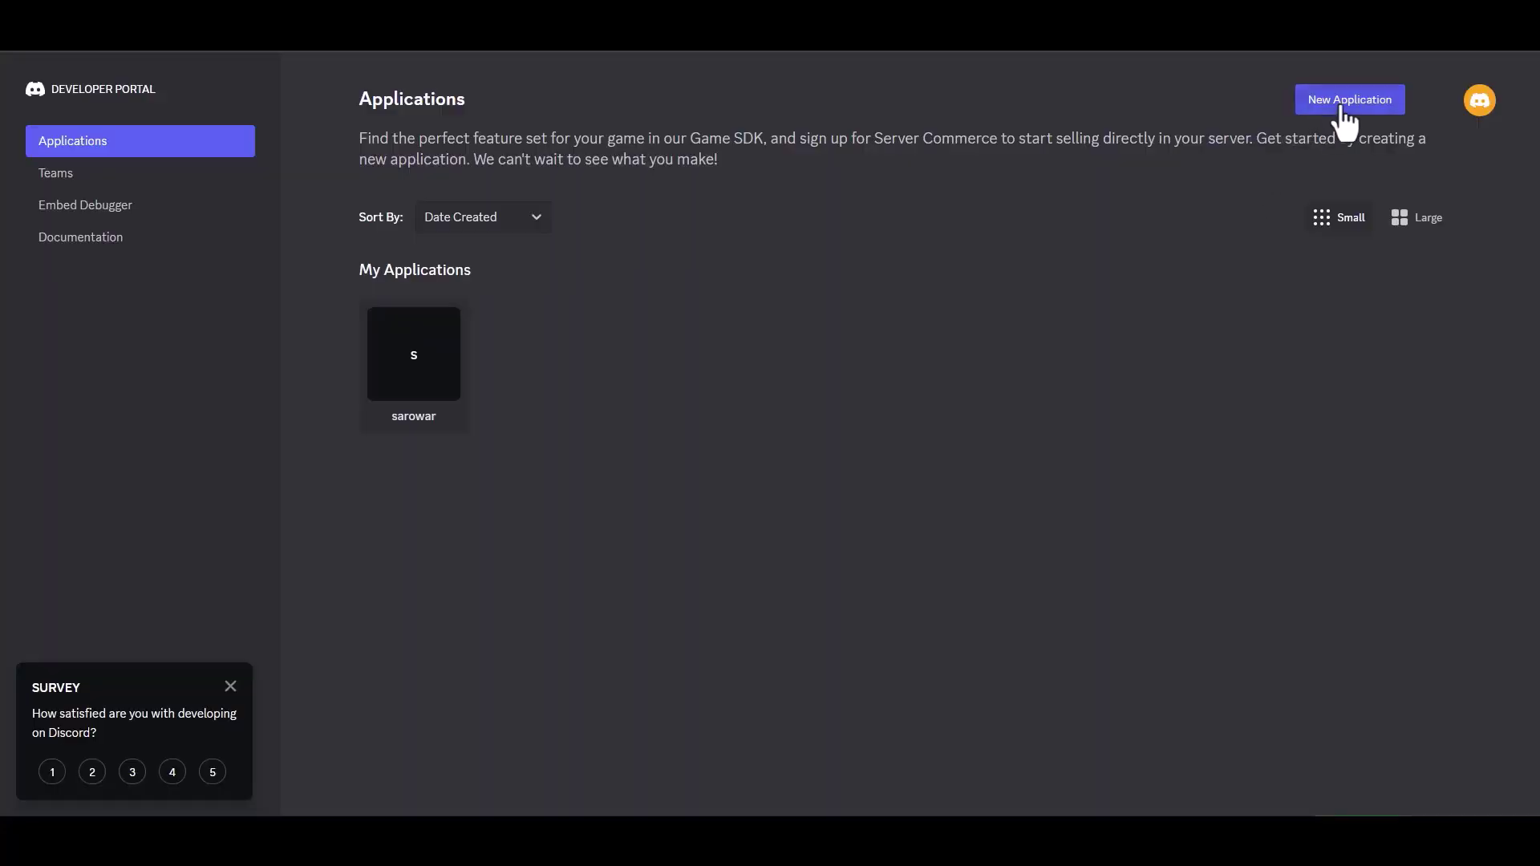
{"action": "left_click", "coordinate": [1339, 106]}
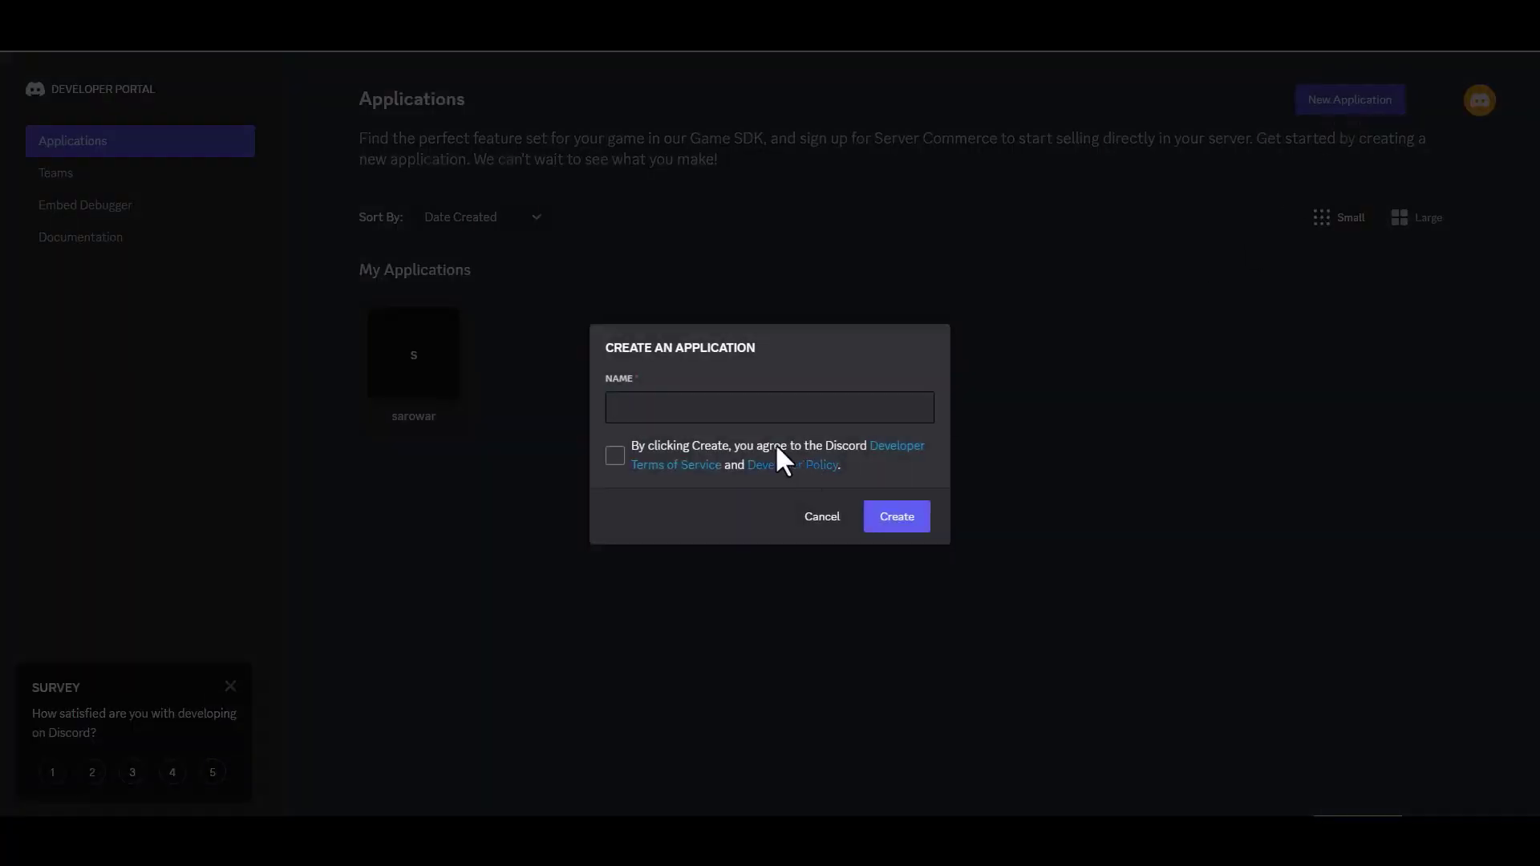
{"action": "left_click", "coordinate": [690, 407]}
{"action": "type", "text": "B"}
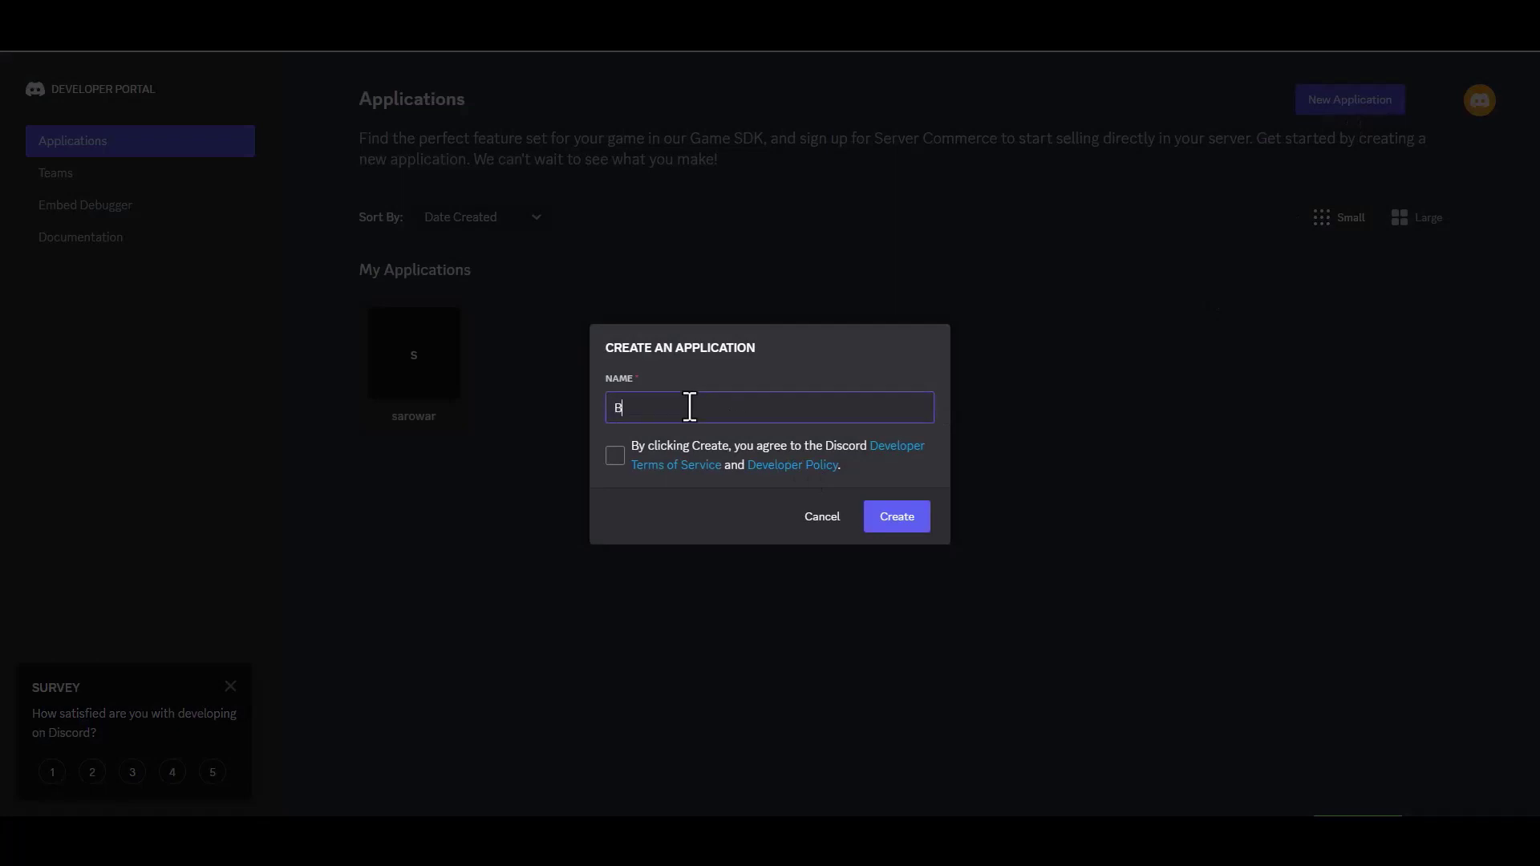
{"action": "type", "text": "it Integrat"}
{"action": "type", "text": "ui"}
{"action": "type", "text": "ions"}
{"action": "left_click", "coordinate": [615, 456]}
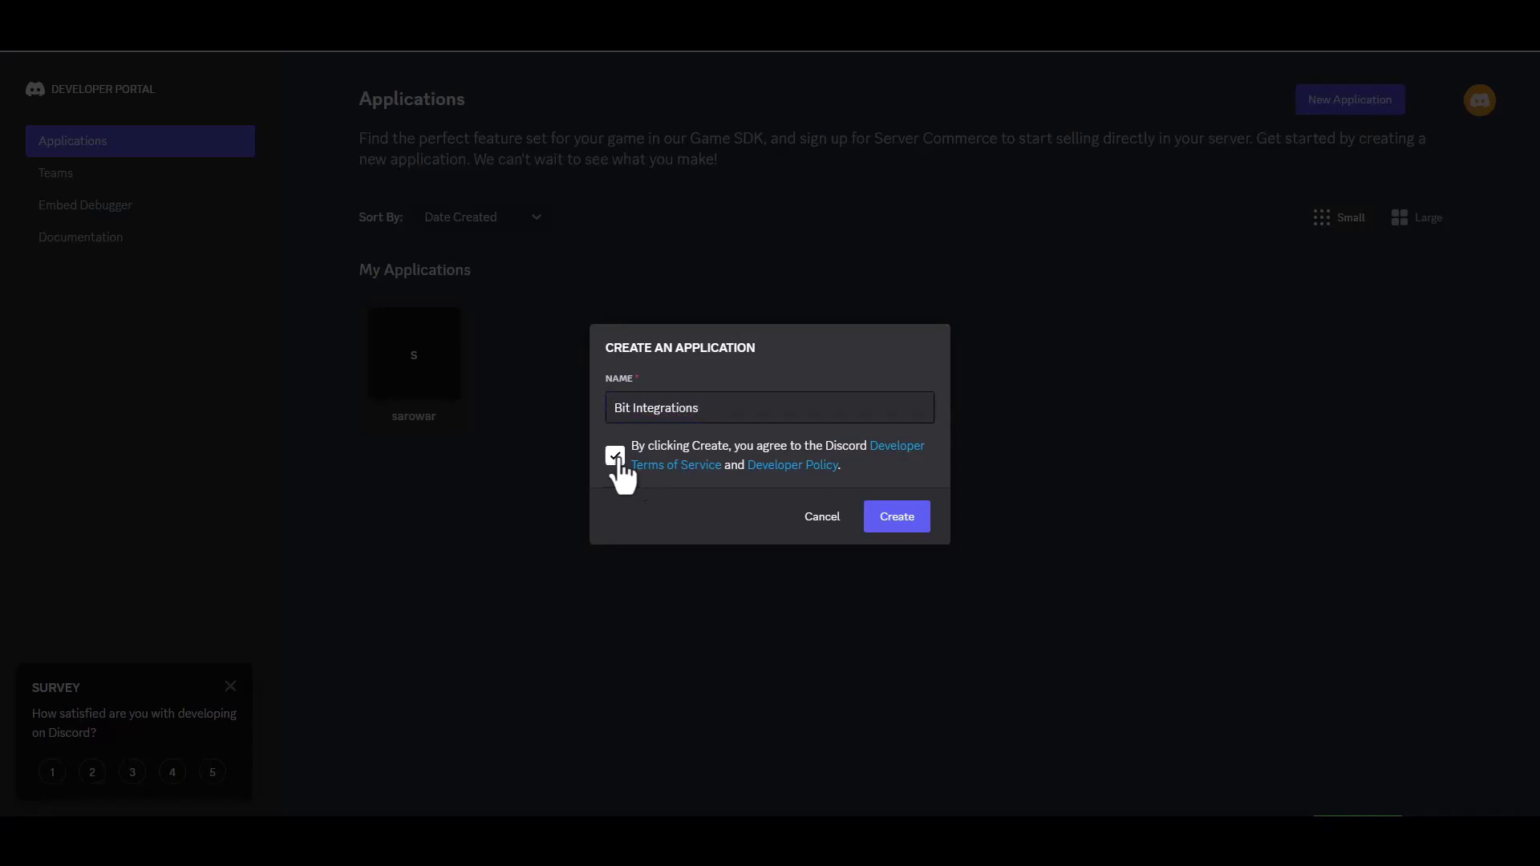
{"action": "left_click", "coordinate": [880, 526]}
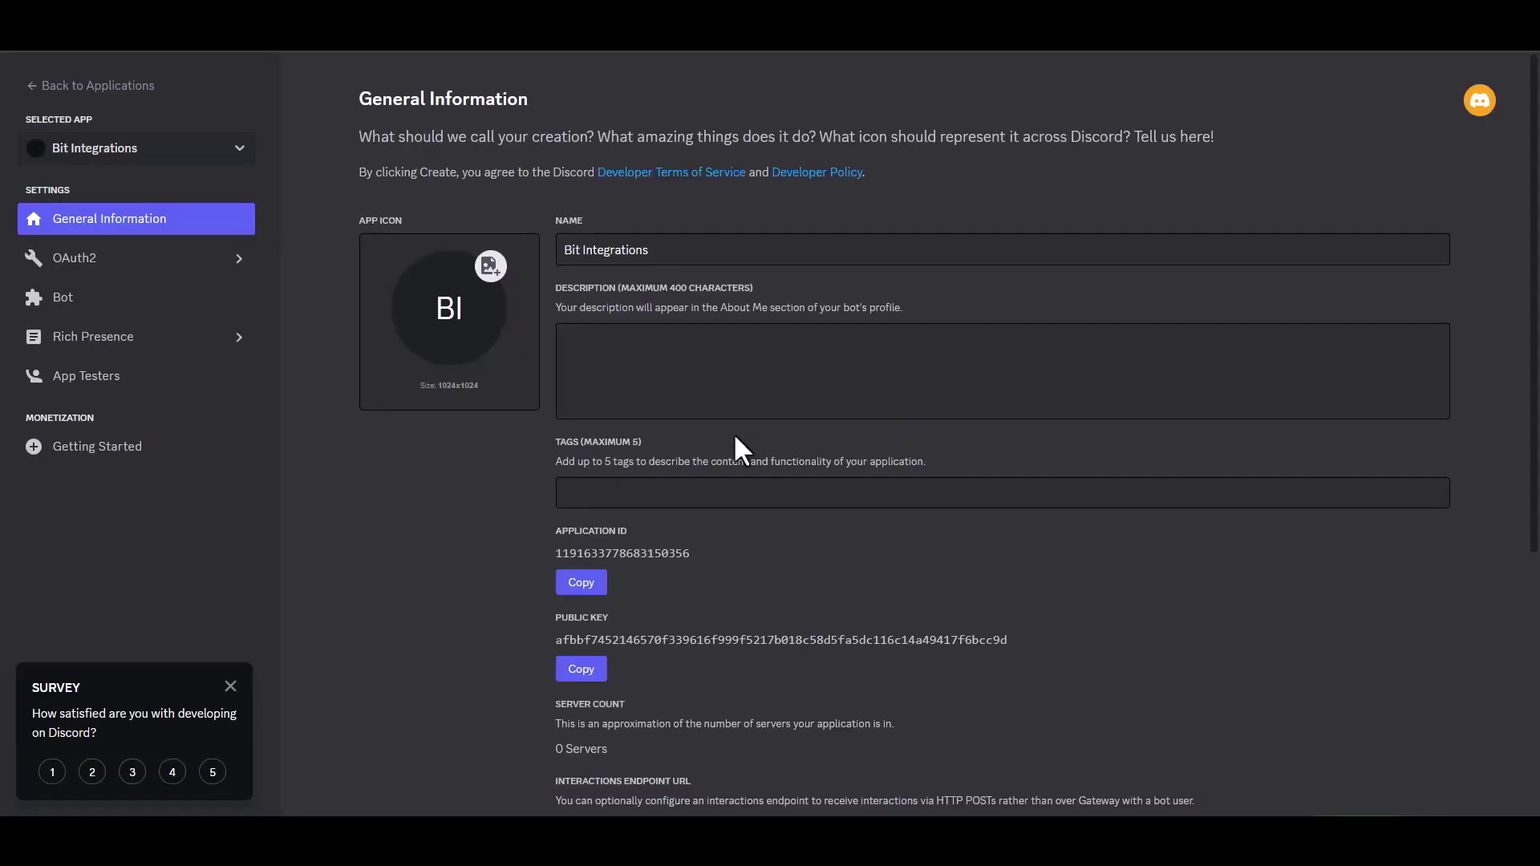
- In OAuth2 URL Generator, tick the bot scope and Administrator permission, then copy the generated URL
{"action": "left_click", "coordinate": [132, 263]}
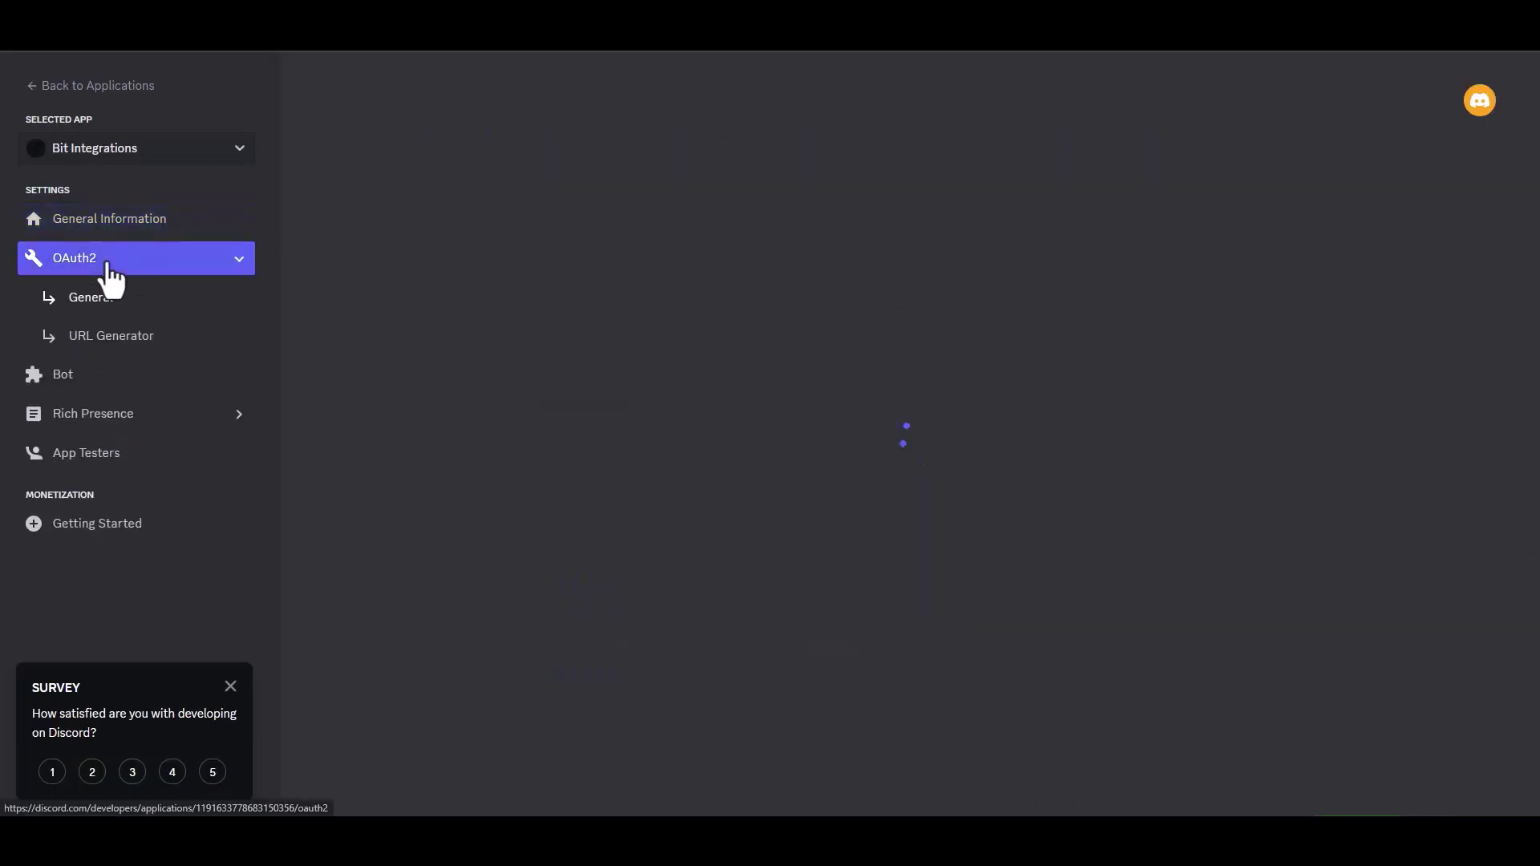
{"action": "left_click", "coordinate": [145, 340]}
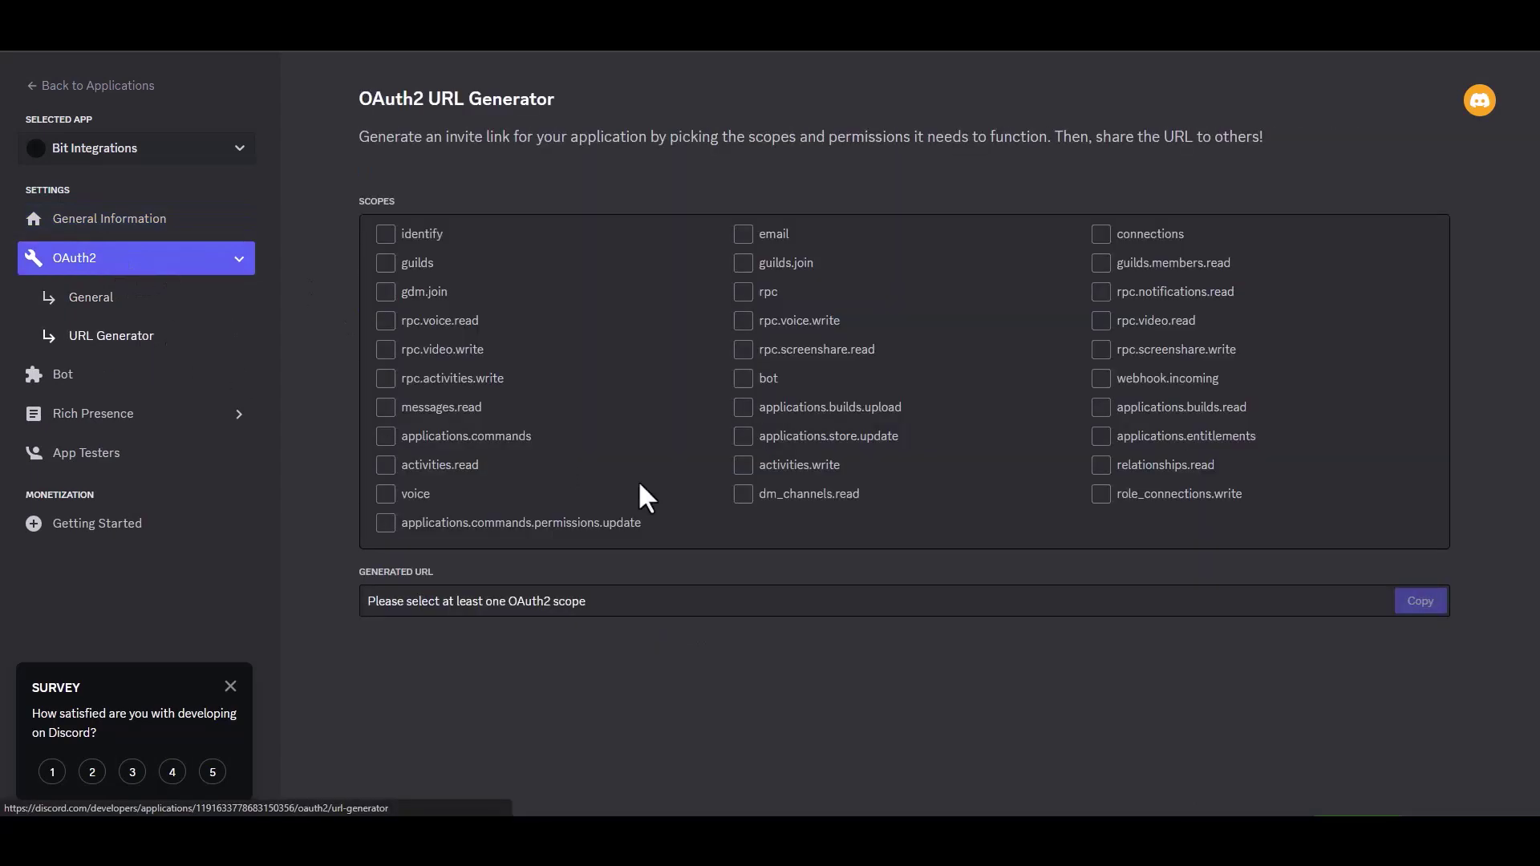
{"action": "left_click", "coordinate": [744, 380]}
{"action": "scroll", "coordinate": [1464, 401], "scroll_direction": "down", "scroll_amount": 4}
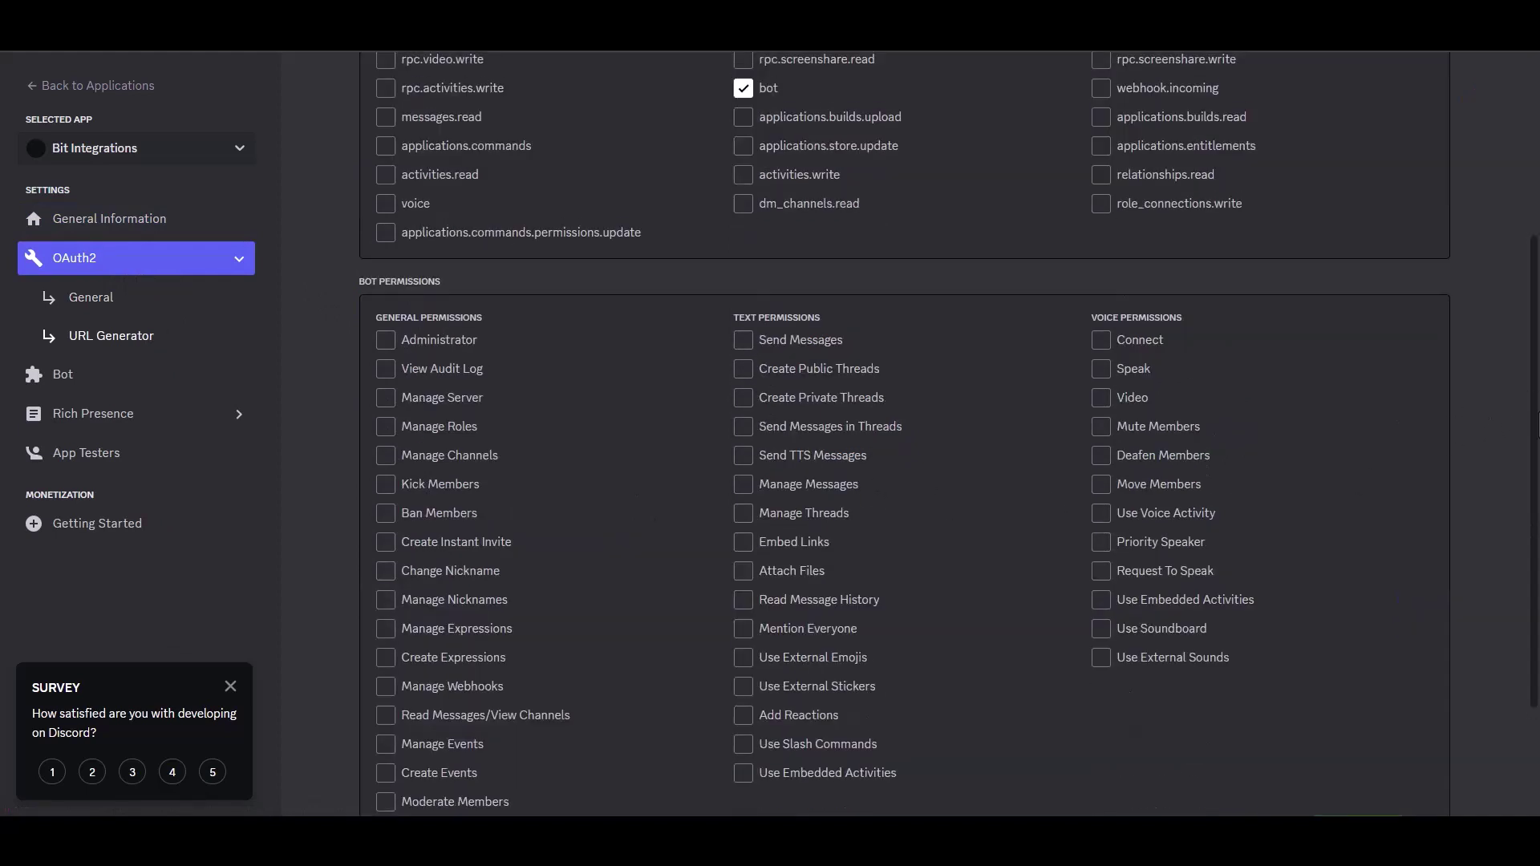
{"action": "left_click", "coordinate": [385, 334]}
{"action": "scroll", "coordinate": [386, 353], "scroll_direction": "down", "scroll_amount": 2}
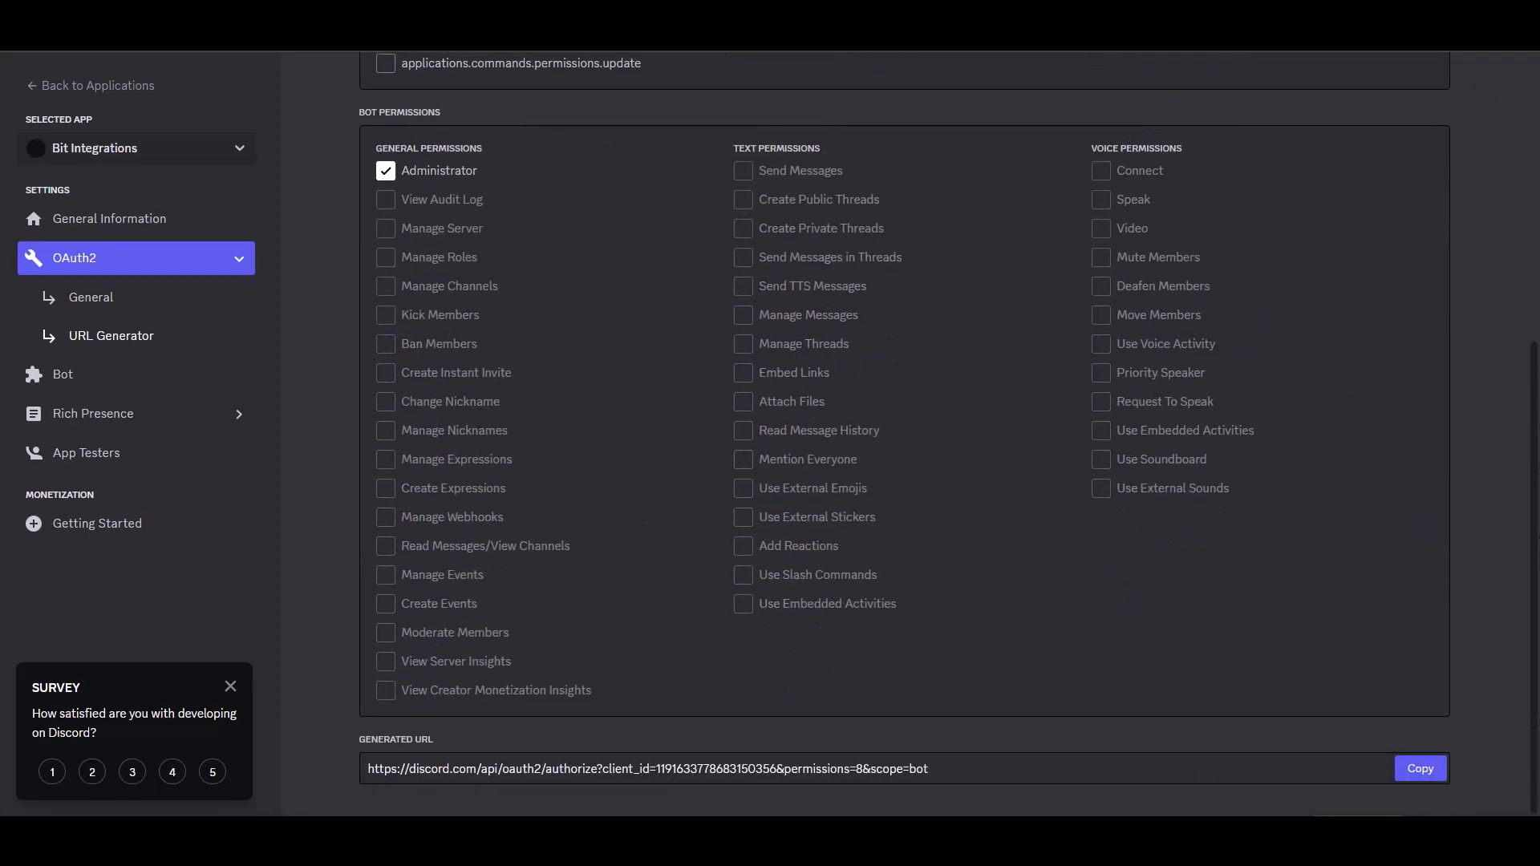
{"action": "left_click", "coordinate": [1418, 768]}
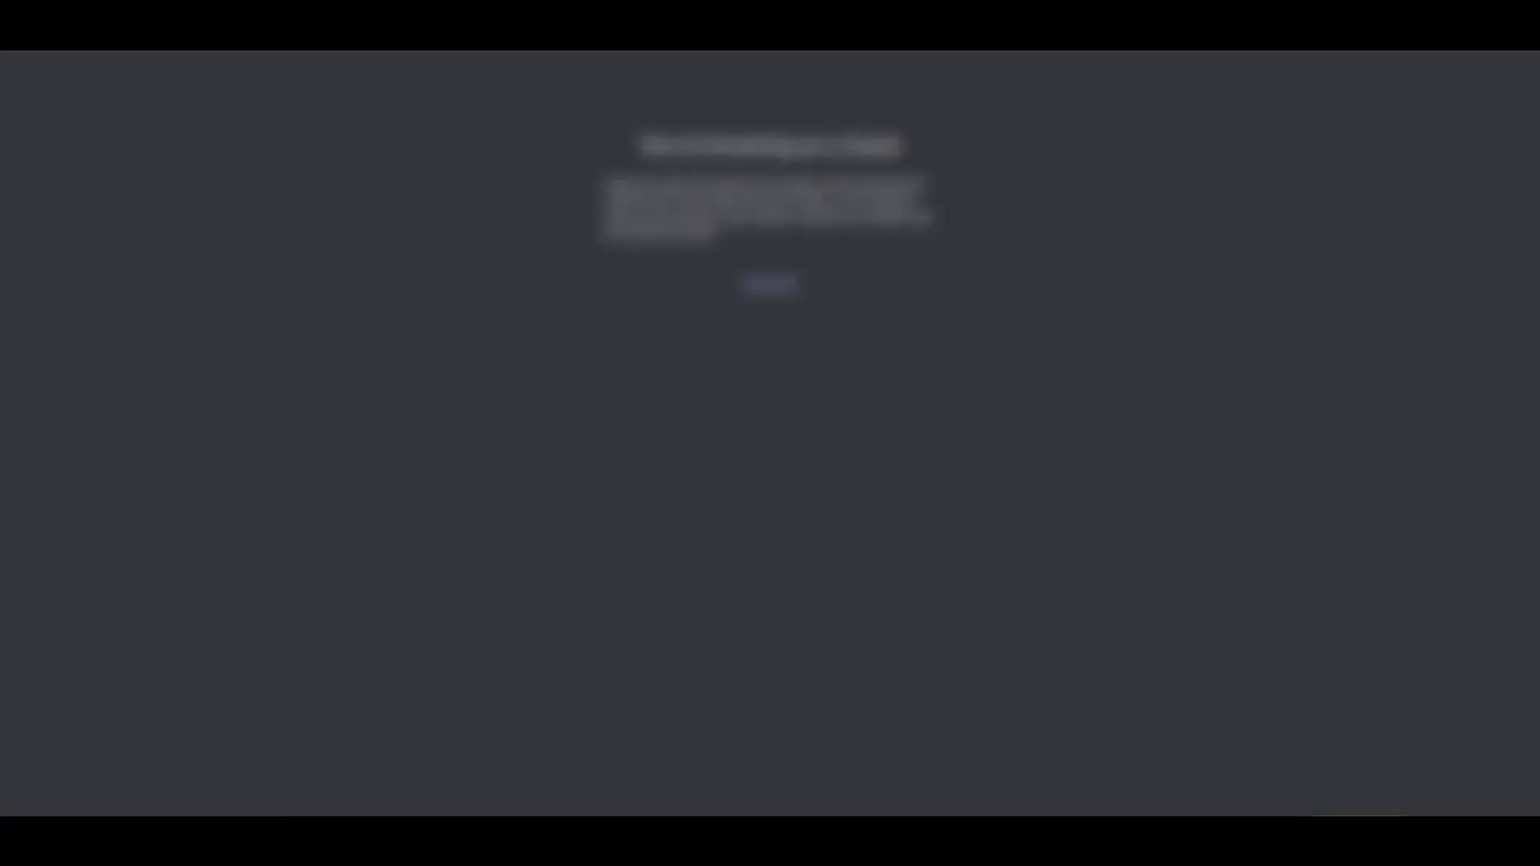
- Load the copied invite URL, pick the server, authorize the bot, and go to that server
{"action": "key", "text": "ctrl+v"}
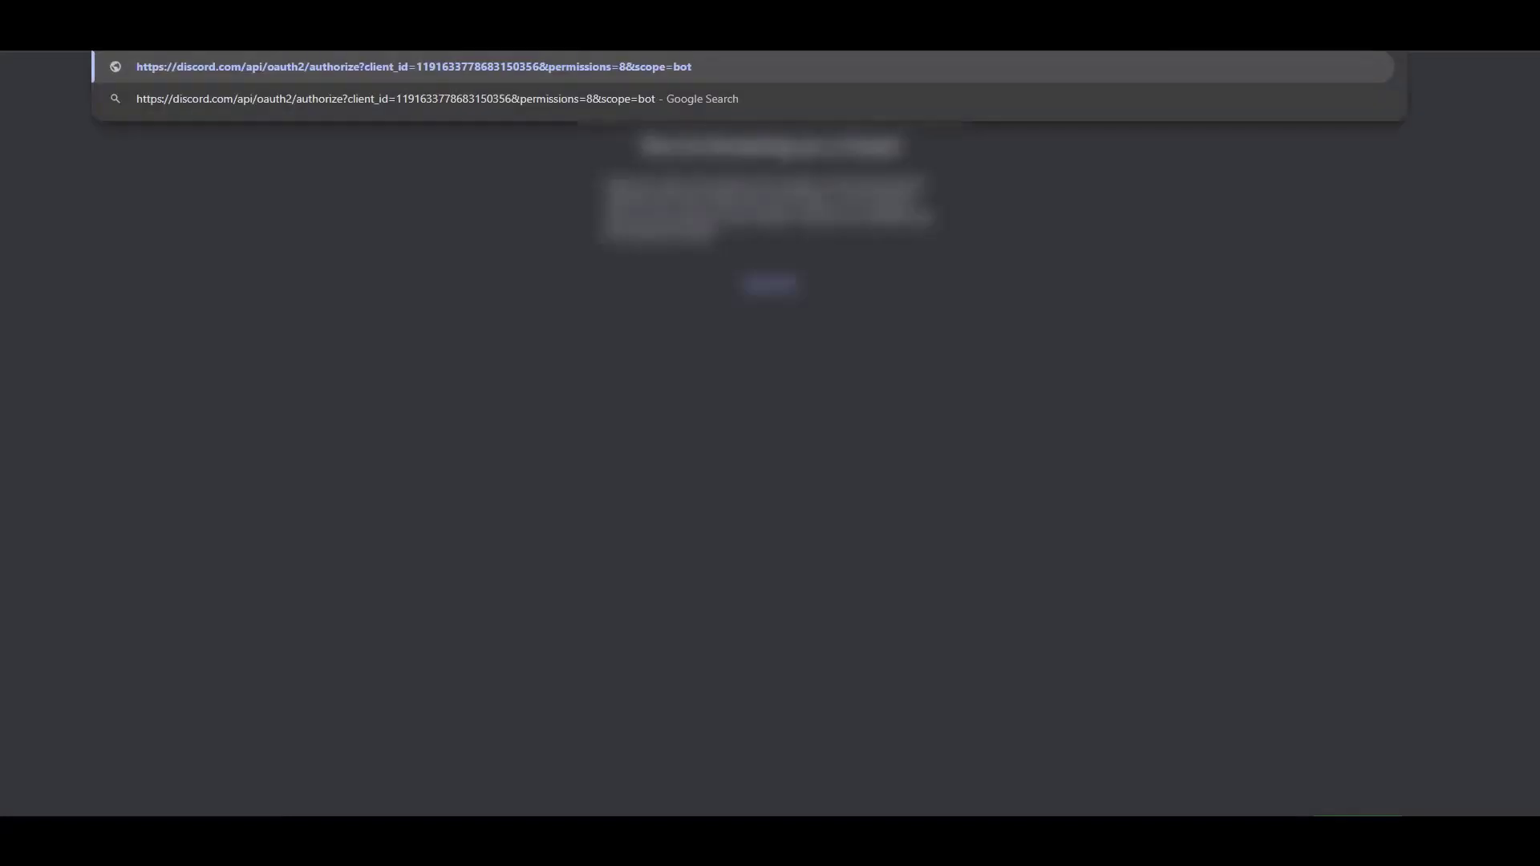
{"action": "key", "text": "Return"}
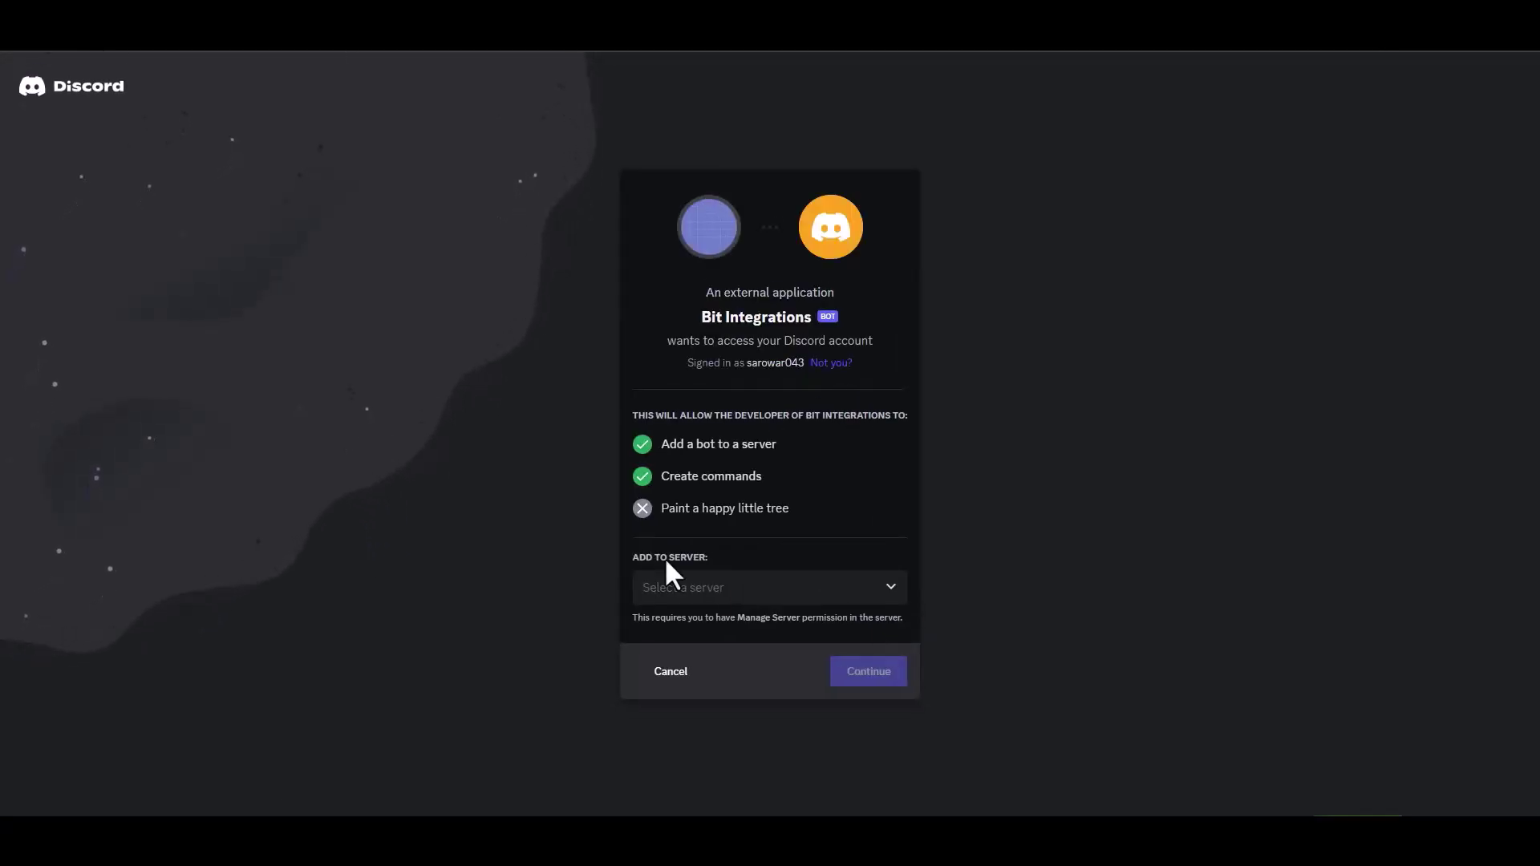
{"action": "left_click", "coordinate": [738, 593]}
{"action": "left_click", "coordinate": [703, 625]}
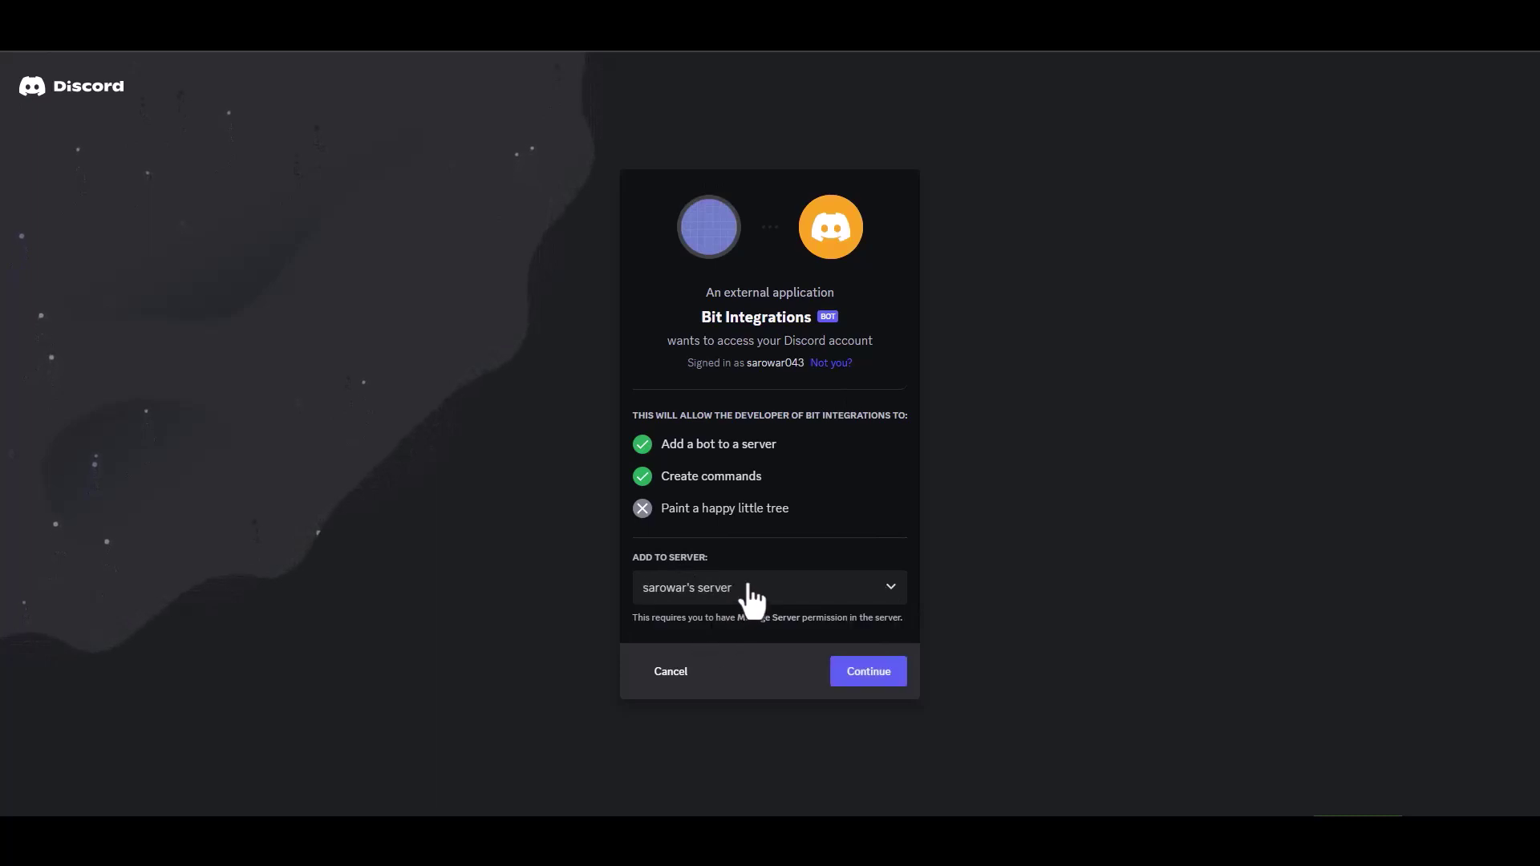
{"action": "left_click", "coordinate": [869, 673]}
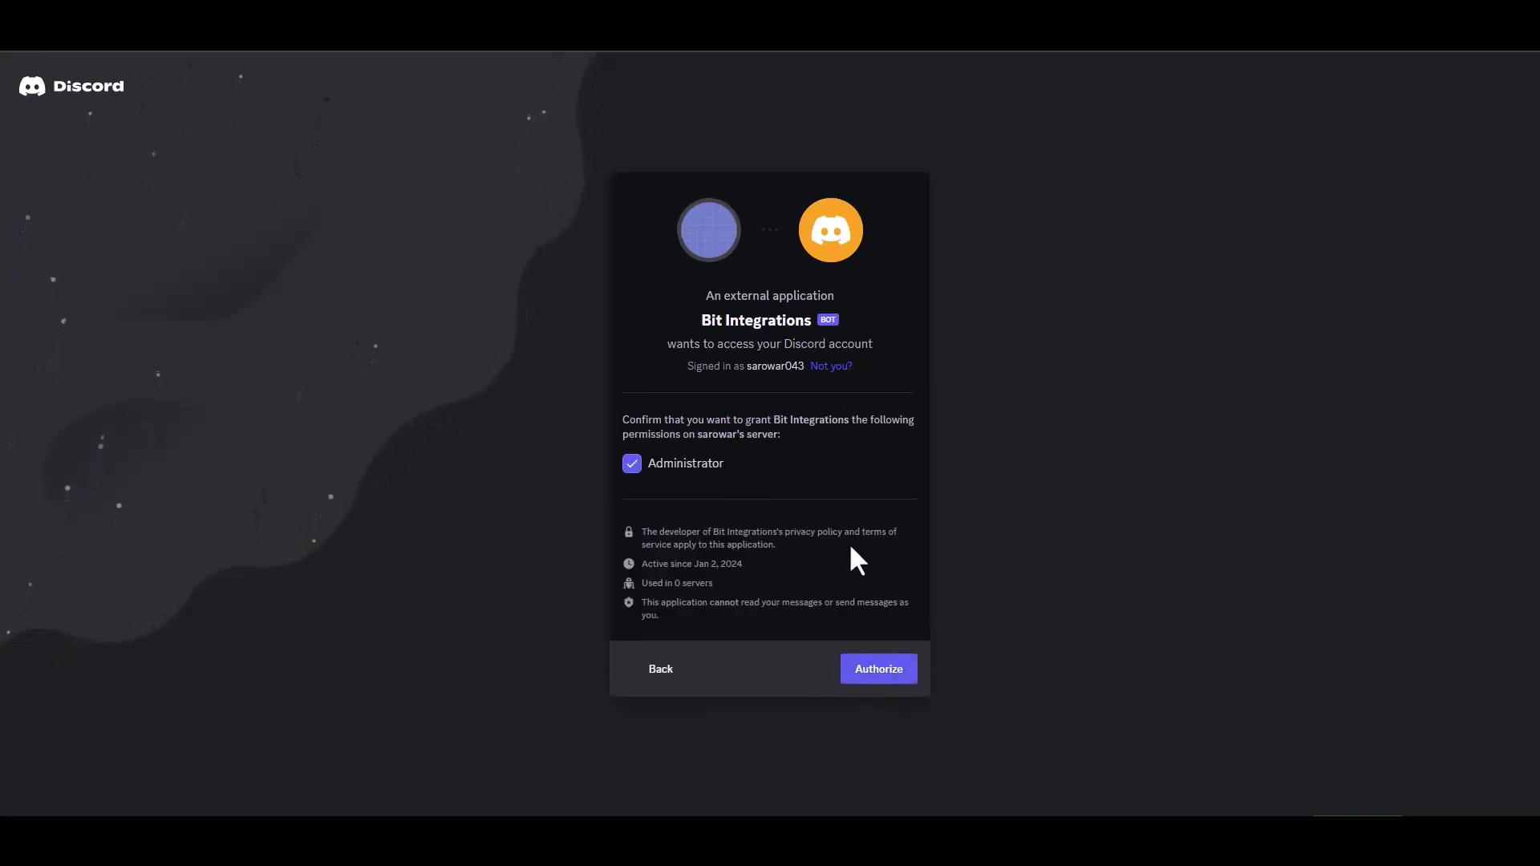
{"action": "left_click", "coordinate": [877, 671]}
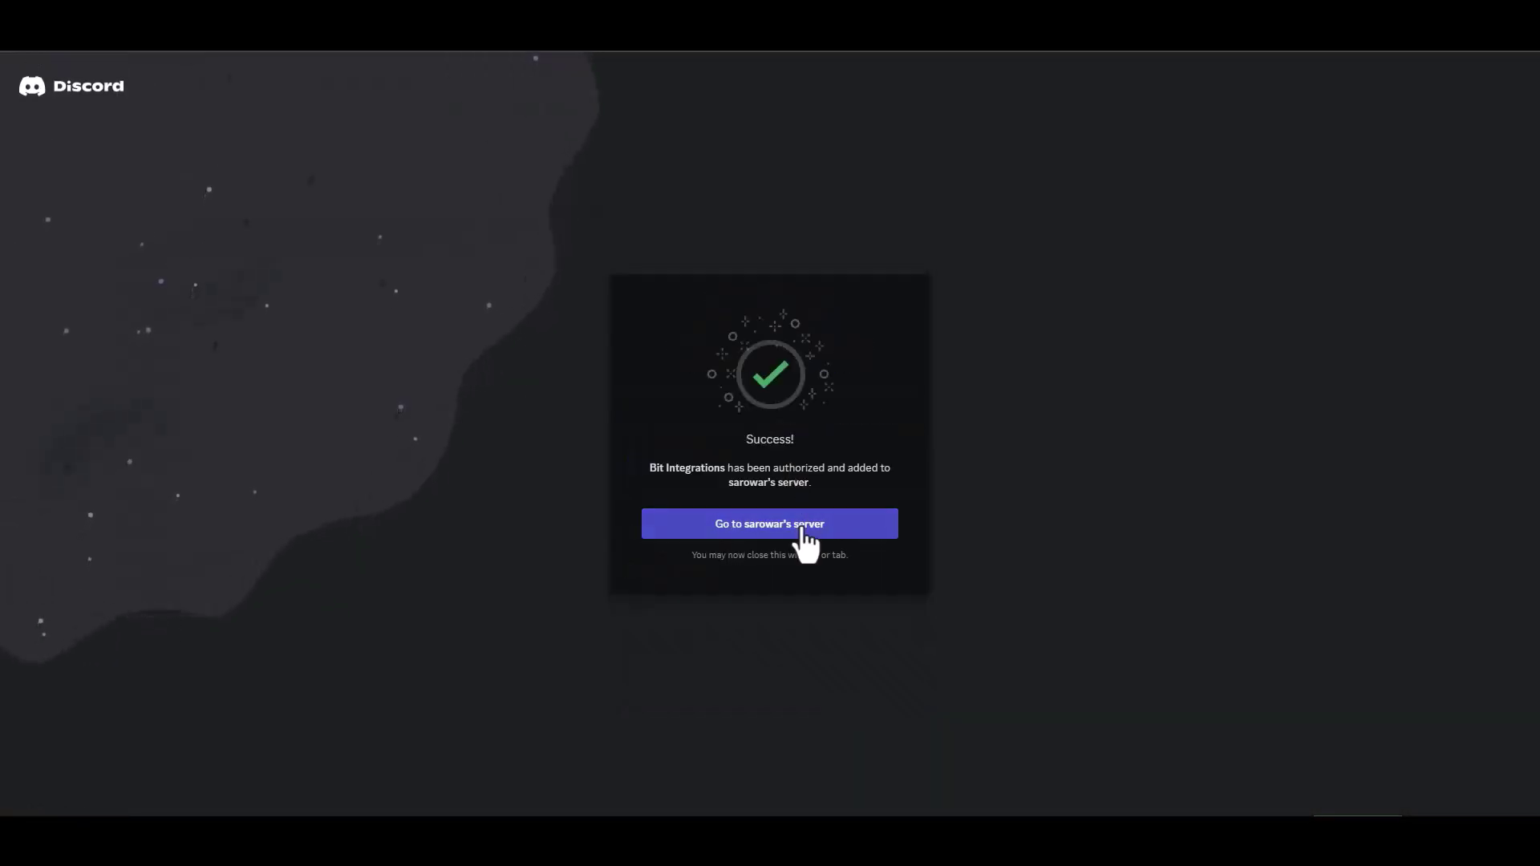
{"action": "left_click", "coordinate": [801, 530]}
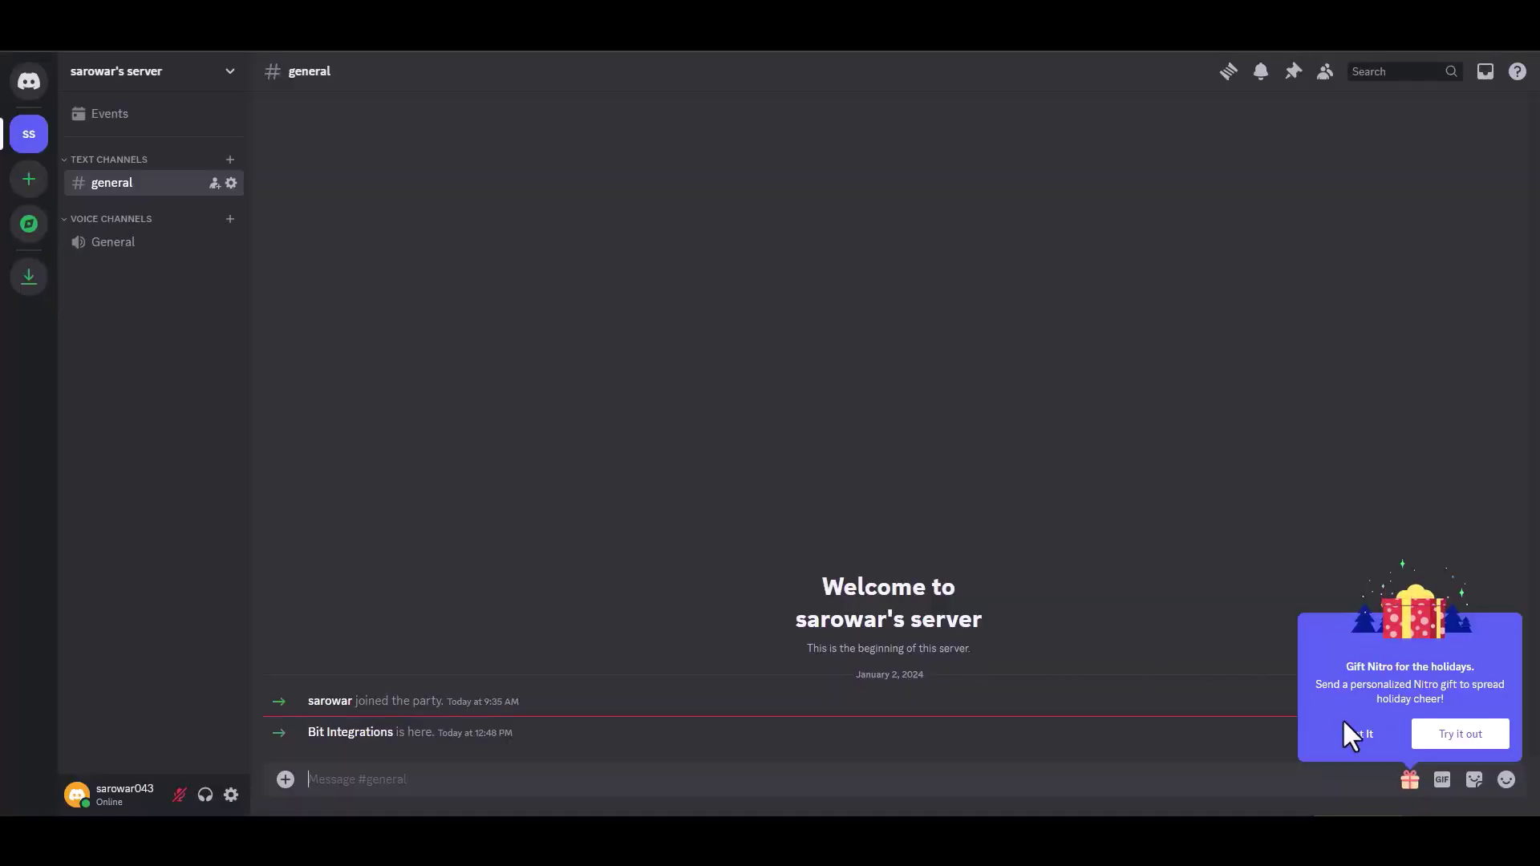
- Dismiss the Nitro popup, then reset the bot's token on the Bot page and copy it
{"action": "left_click", "coordinate": [1353, 734]}
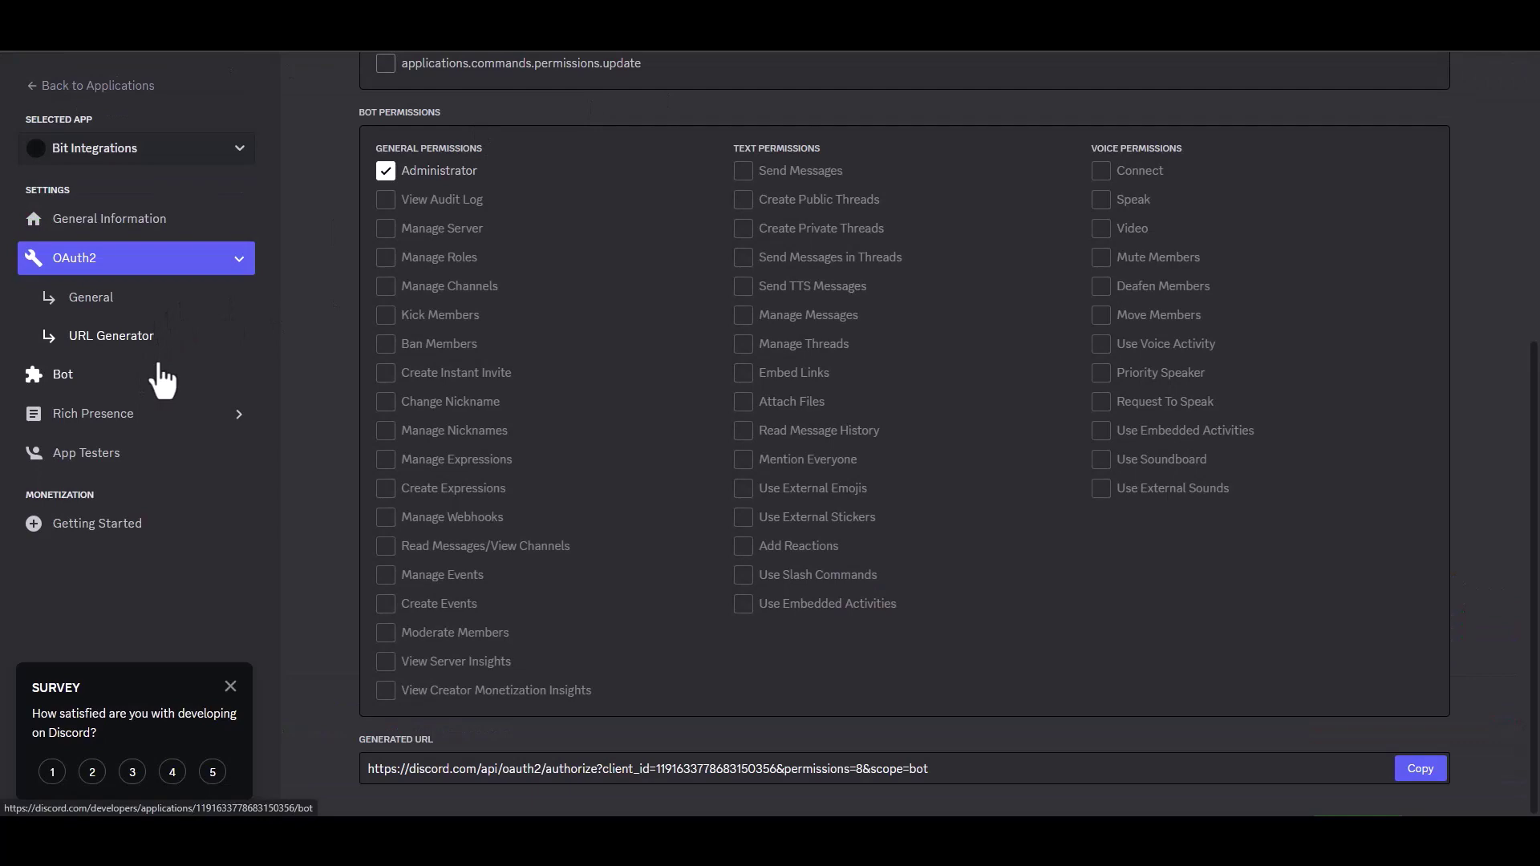
{"action": "left_click", "coordinate": [69, 377]}
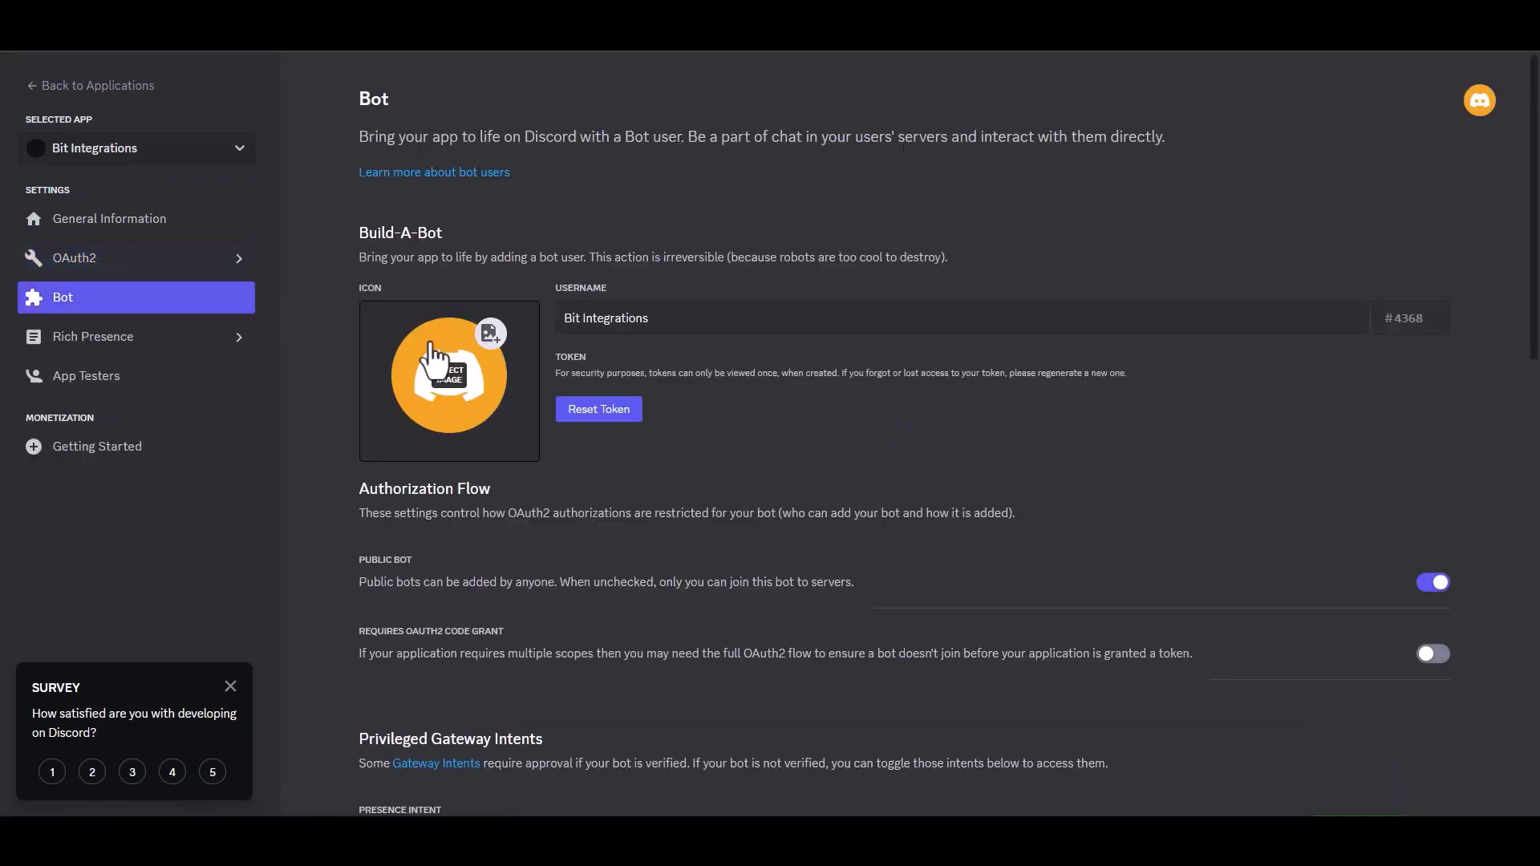
{"action": "left_click", "coordinate": [603, 411]}
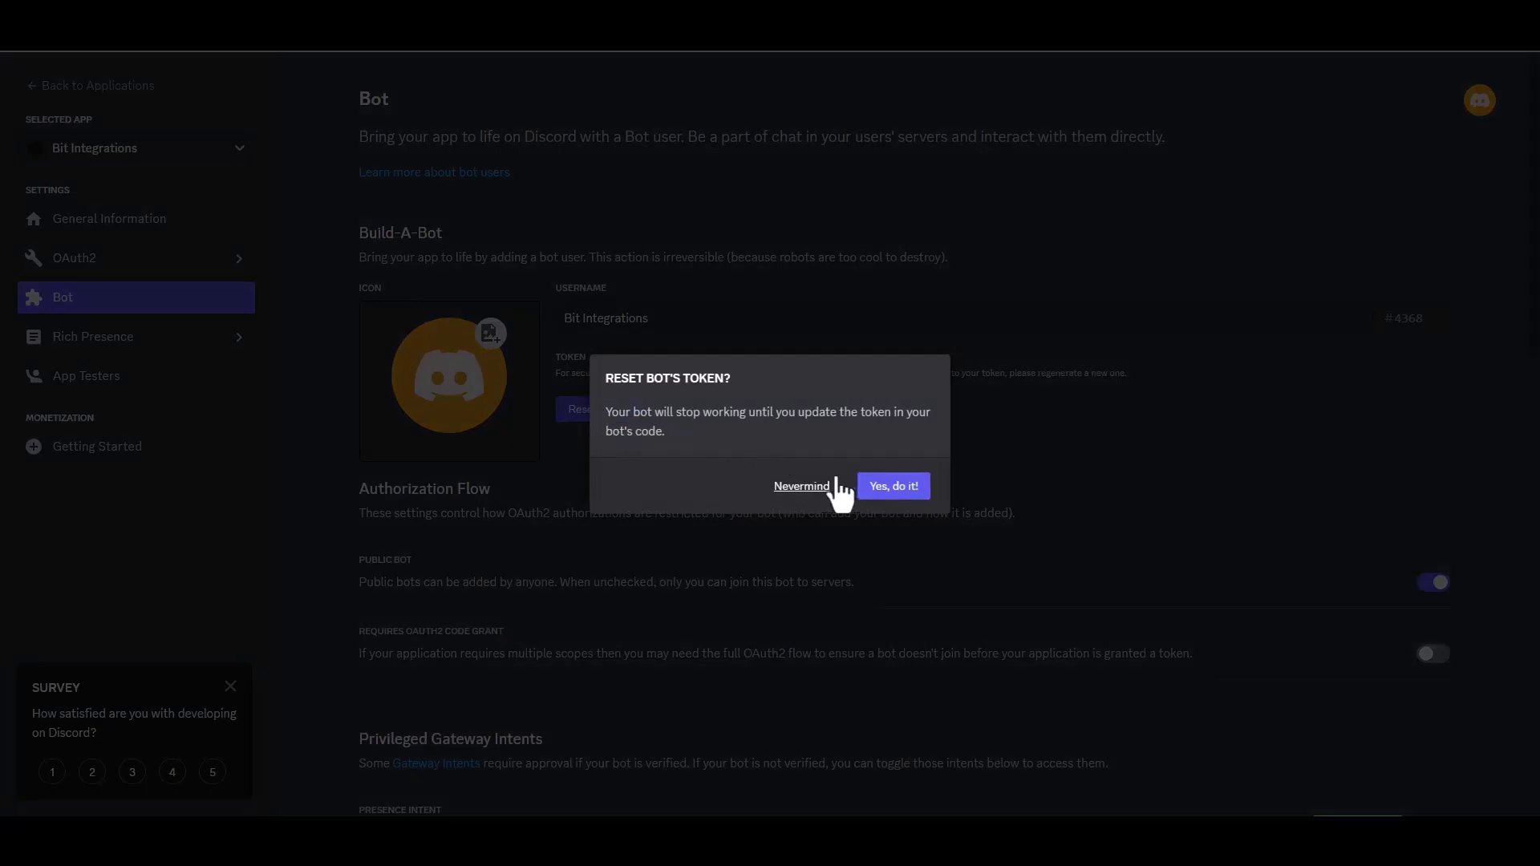
{"action": "left_click", "coordinate": [908, 487]}
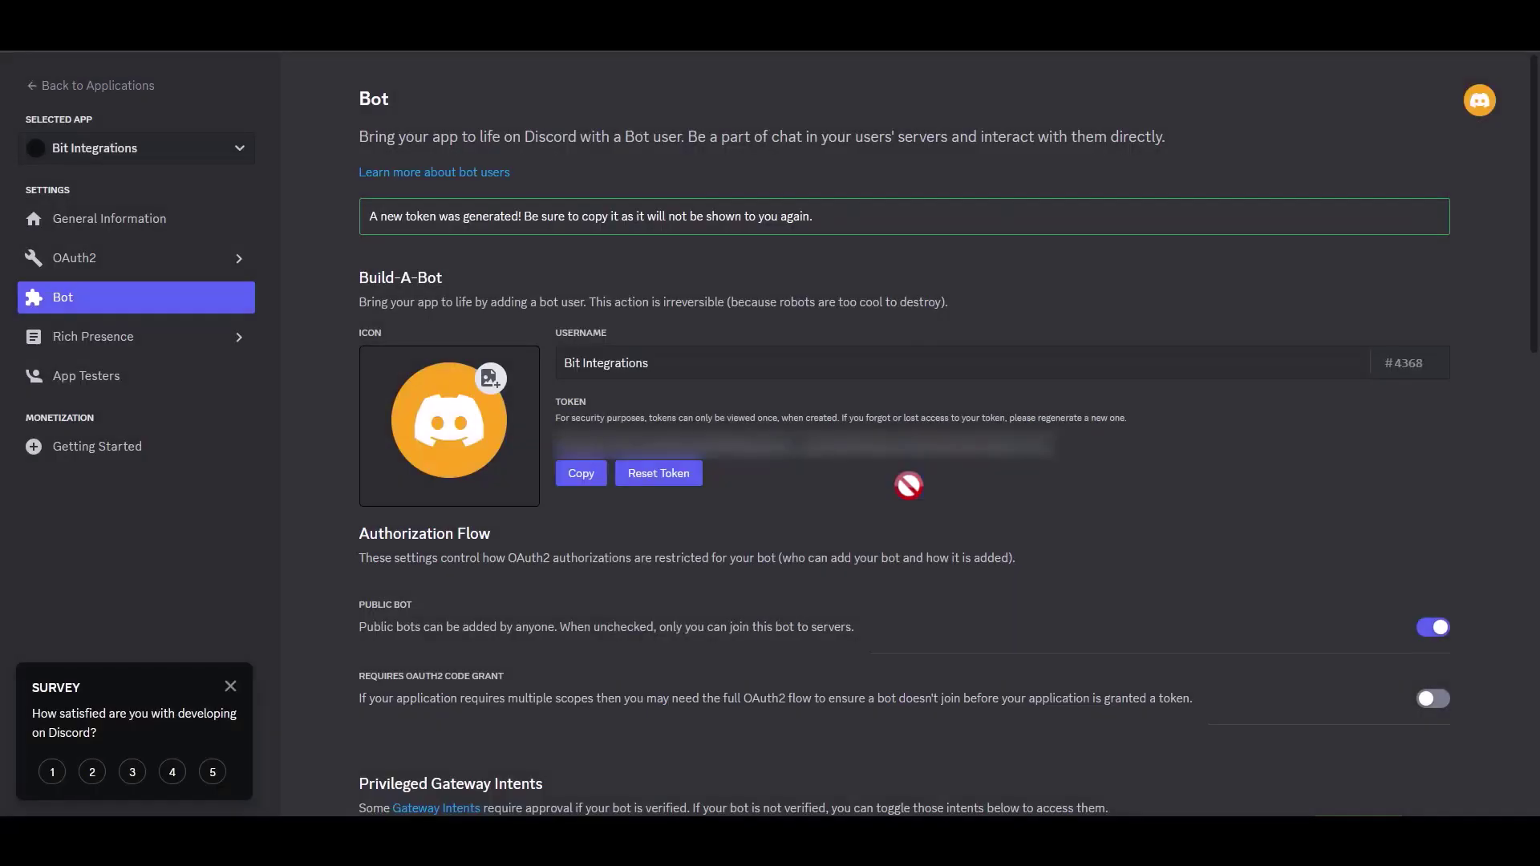
{"action": "left_click", "coordinate": [583, 478]}
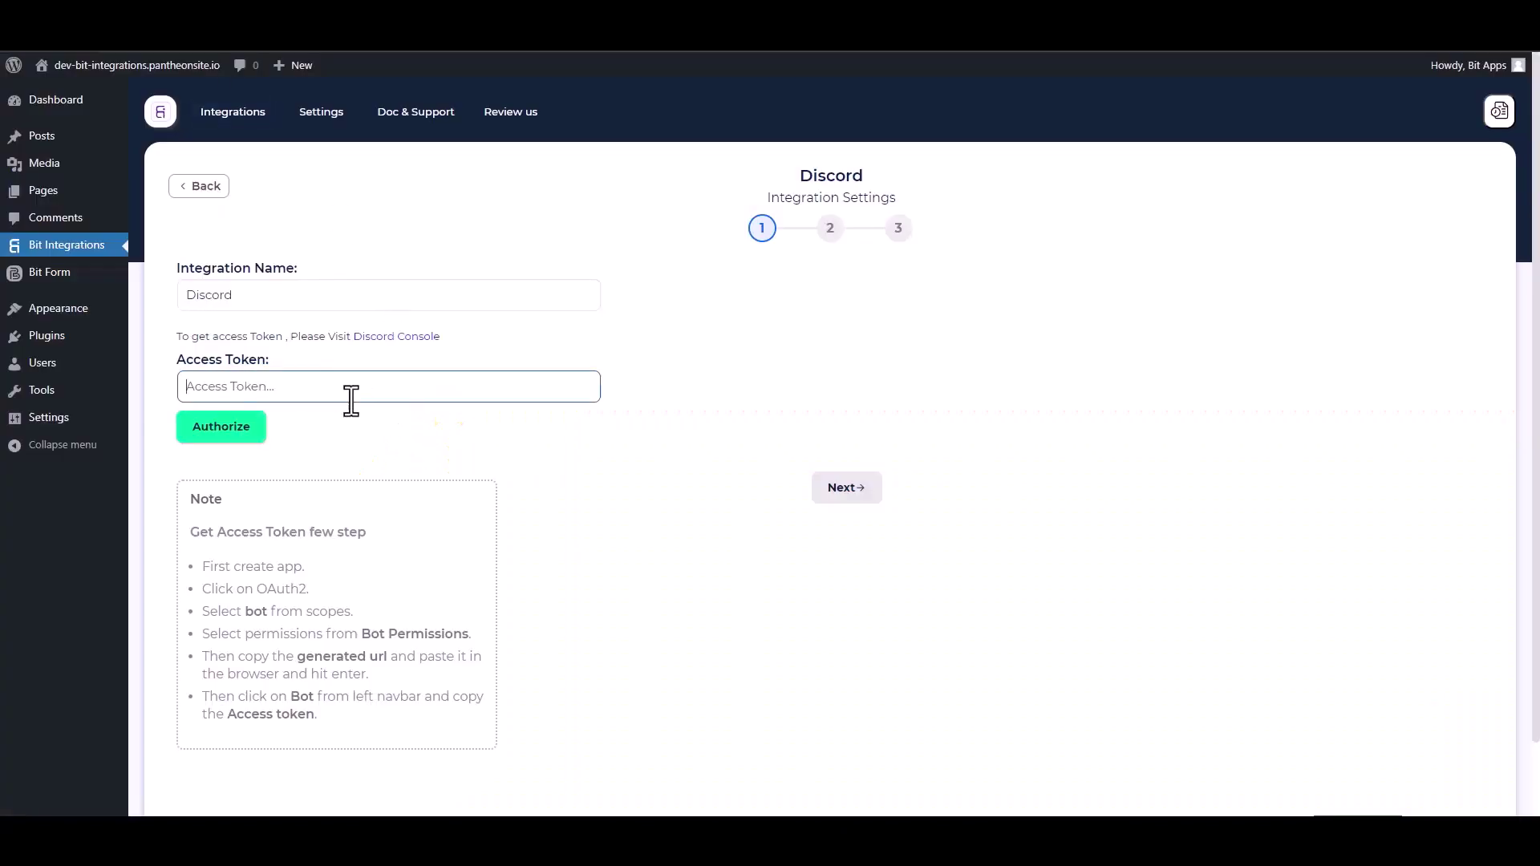
- Paste the bot token into Access Token, authorize it, and move to the next step
{"action": "key", "text": "ctrl+v"}
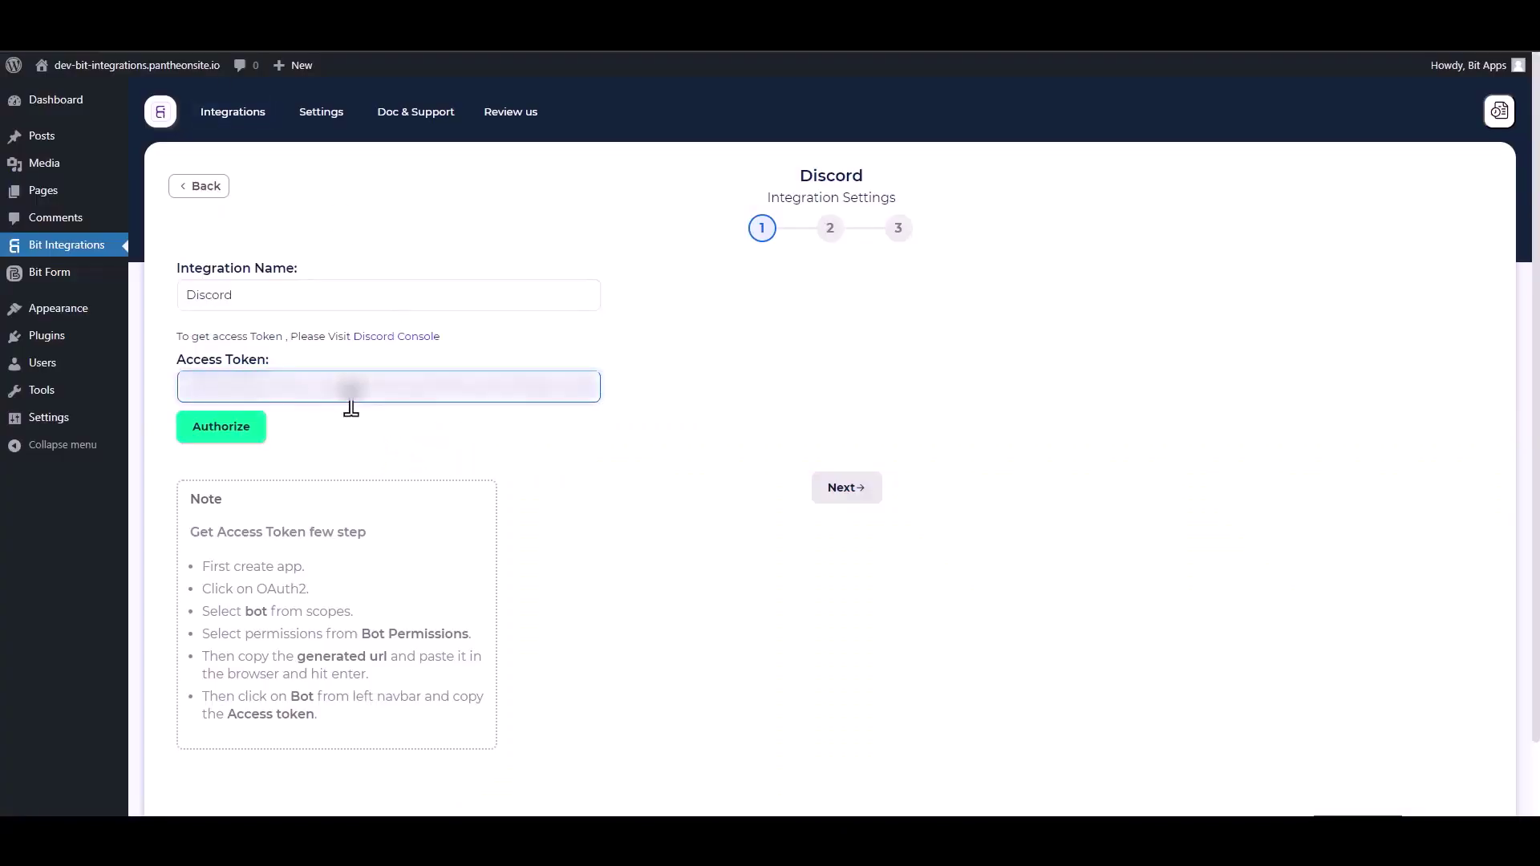
{"action": "left_click", "coordinate": [231, 431]}
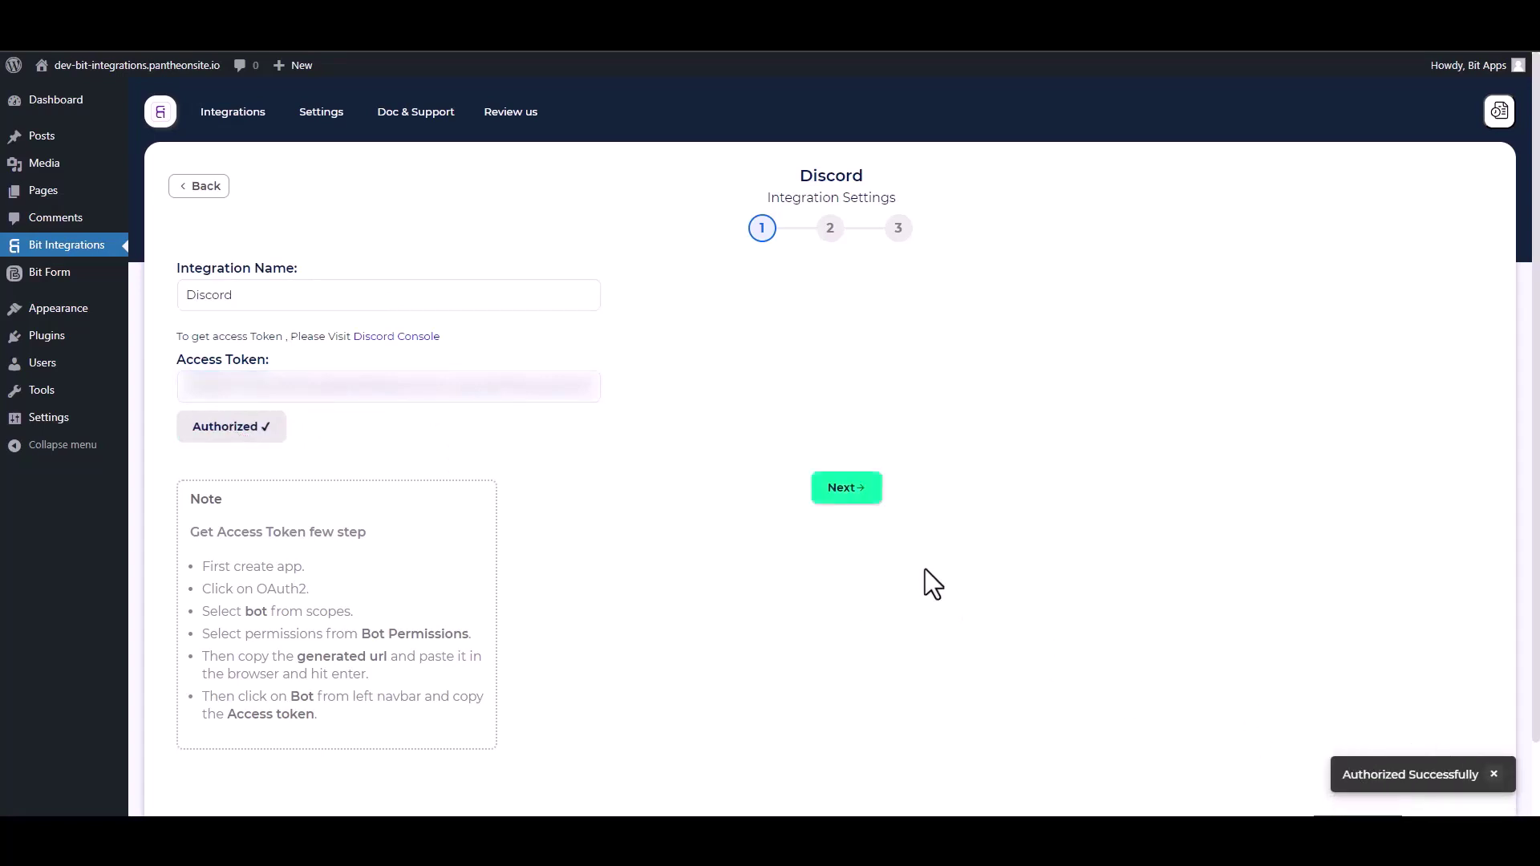
{"action": "left_click", "coordinate": [848, 491]}
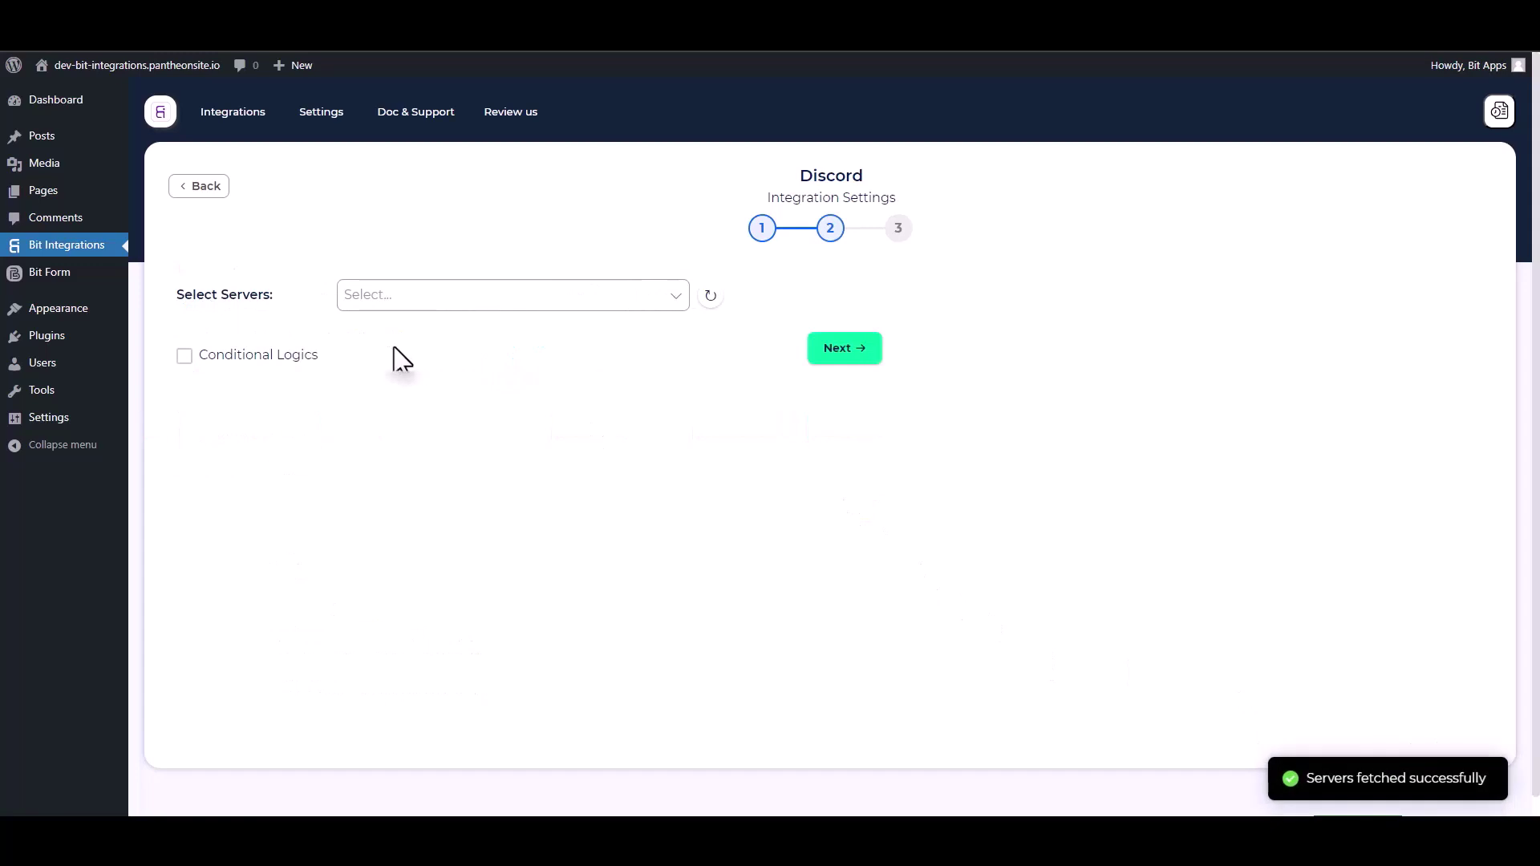
- Select the server in Select Servers and 'general' in Select Channels
{"action": "left_click", "coordinate": [390, 303]}
{"action": "left_click", "coordinate": [415, 330]}
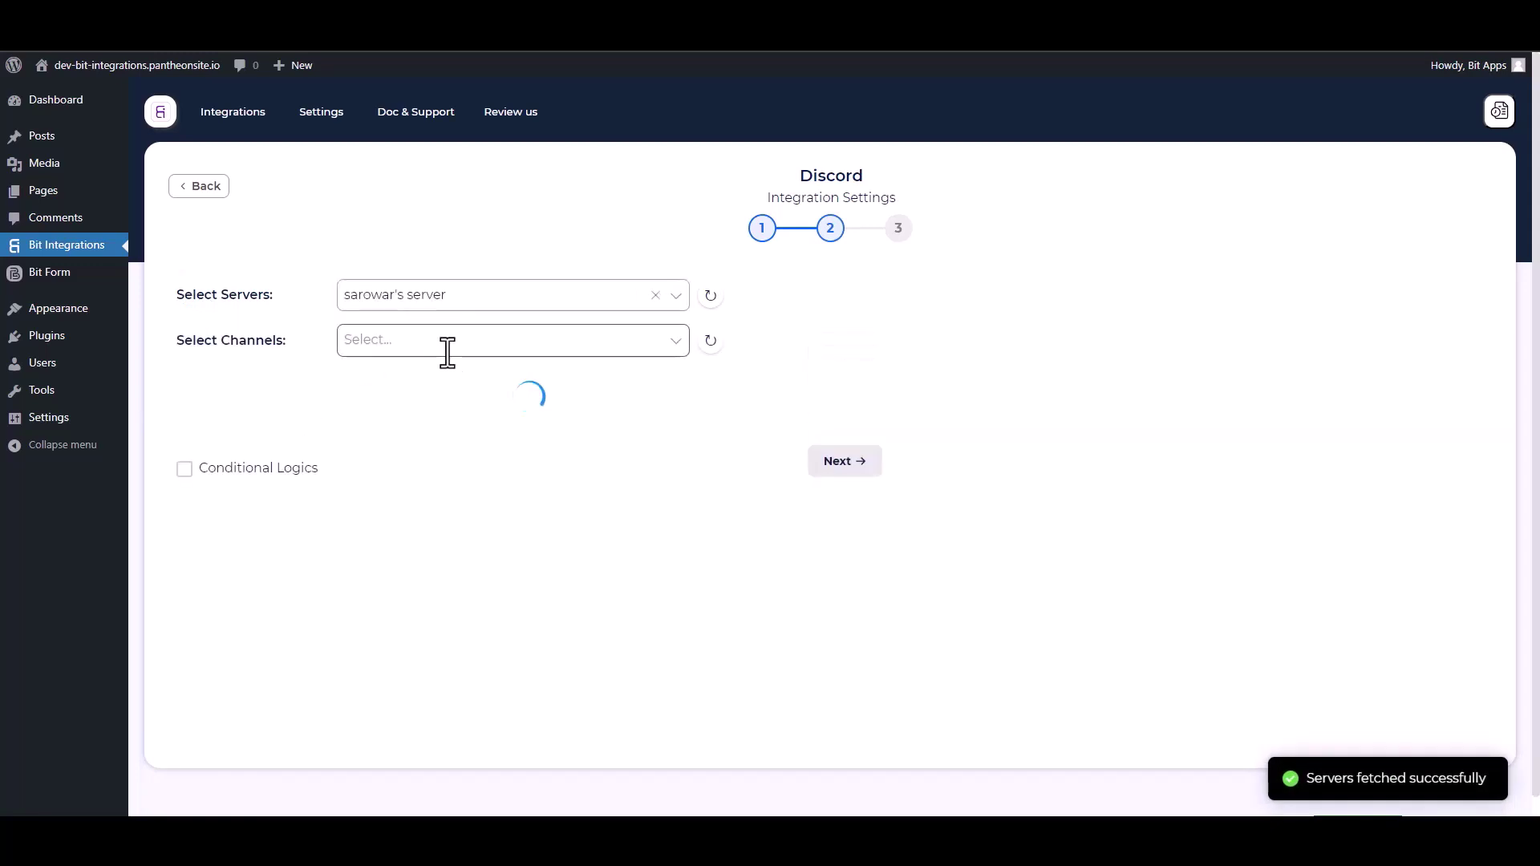
{"action": "left_click", "coordinate": [349, 341]}
{"action": "left_click", "coordinate": [372, 438]}
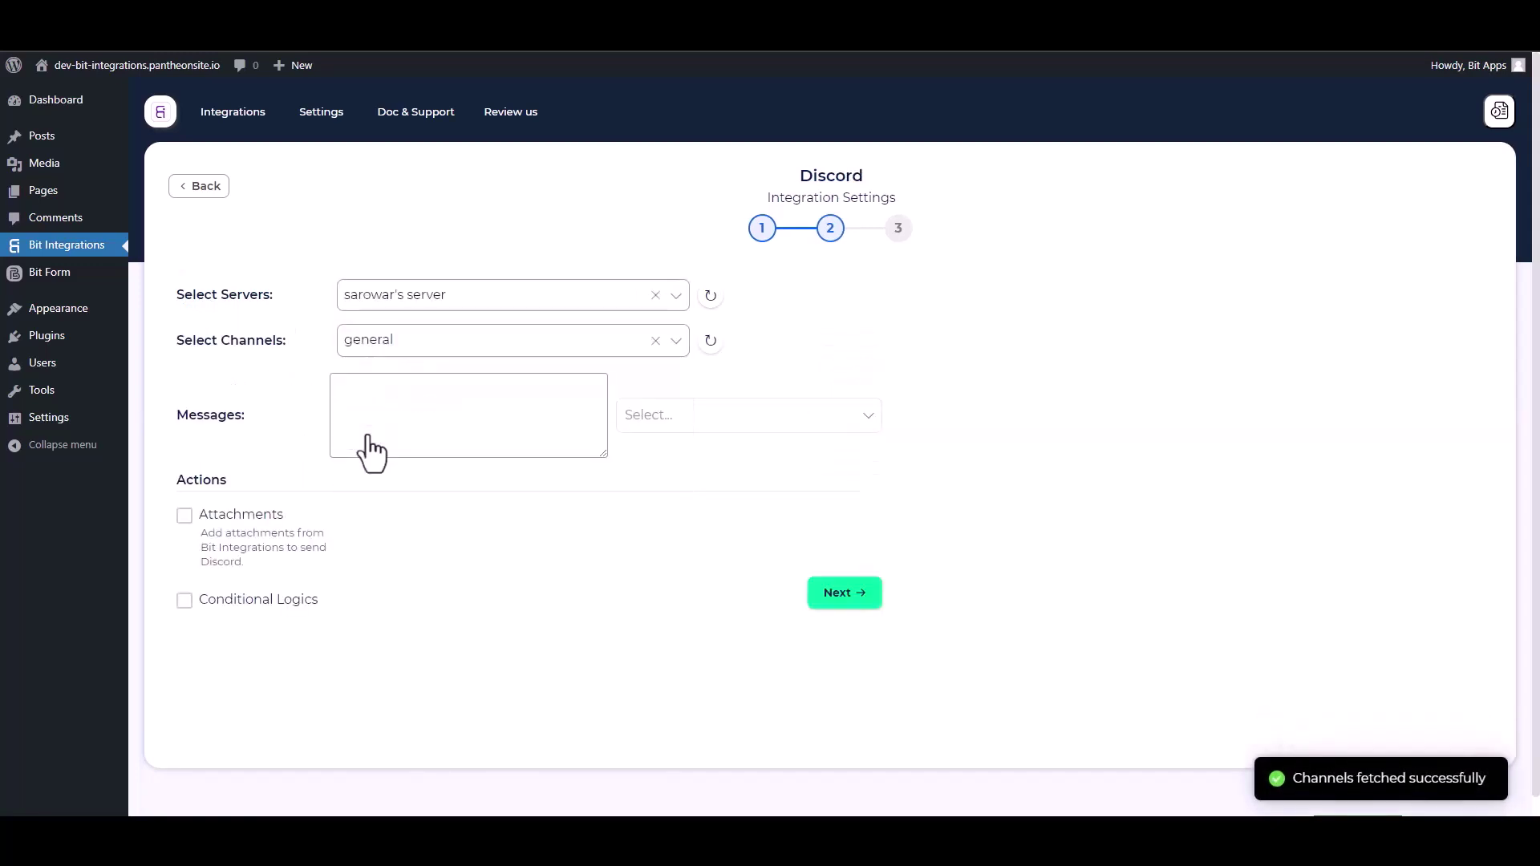
- Add the Name, Email and Phone fields to the Discord message content
{"action": "left_click", "coordinate": [636, 419]}
{"action": "left_click", "coordinate": [635, 456]}
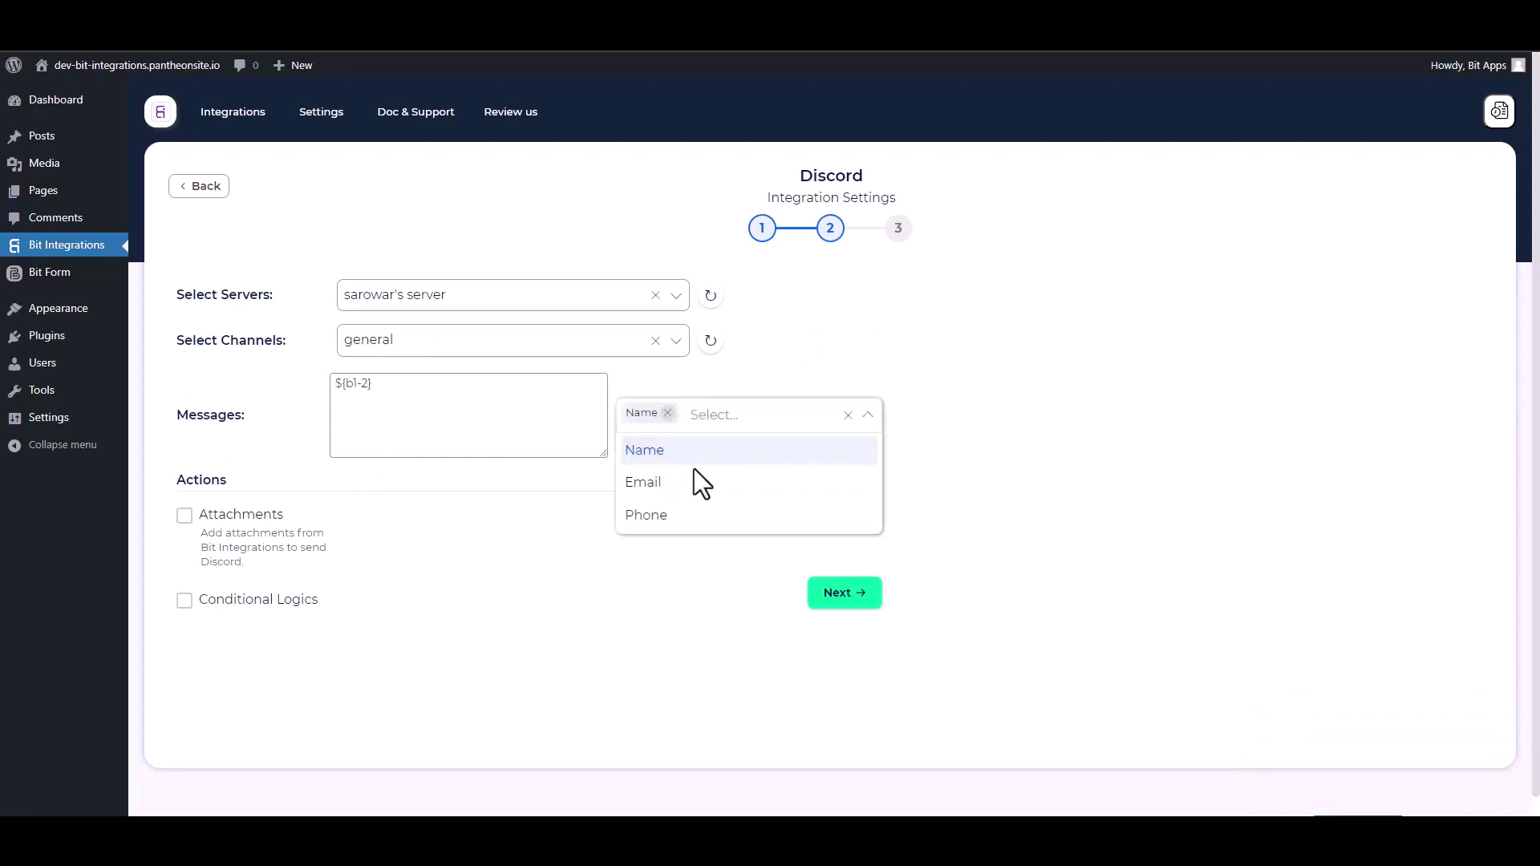
{"action": "left_click", "coordinate": [646, 483]}
{"action": "left_click", "coordinate": [649, 517]}
{"action": "left_click", "coordinate": [531, 626]}
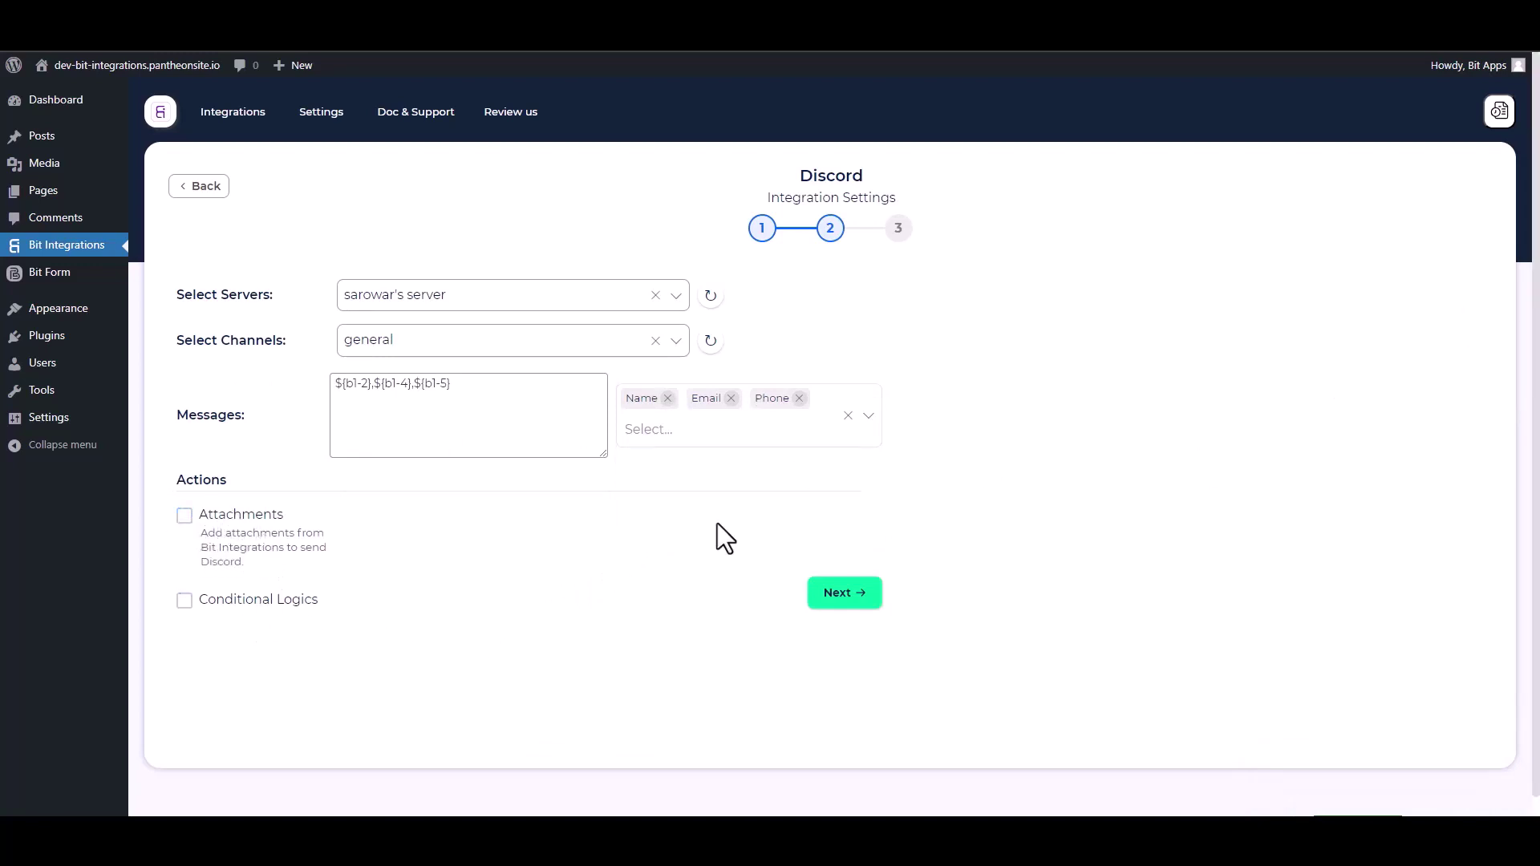
- Leave Conditional Logics off and finish and save the integration
{"action": "left_click", "coordinate": [185, 603]}
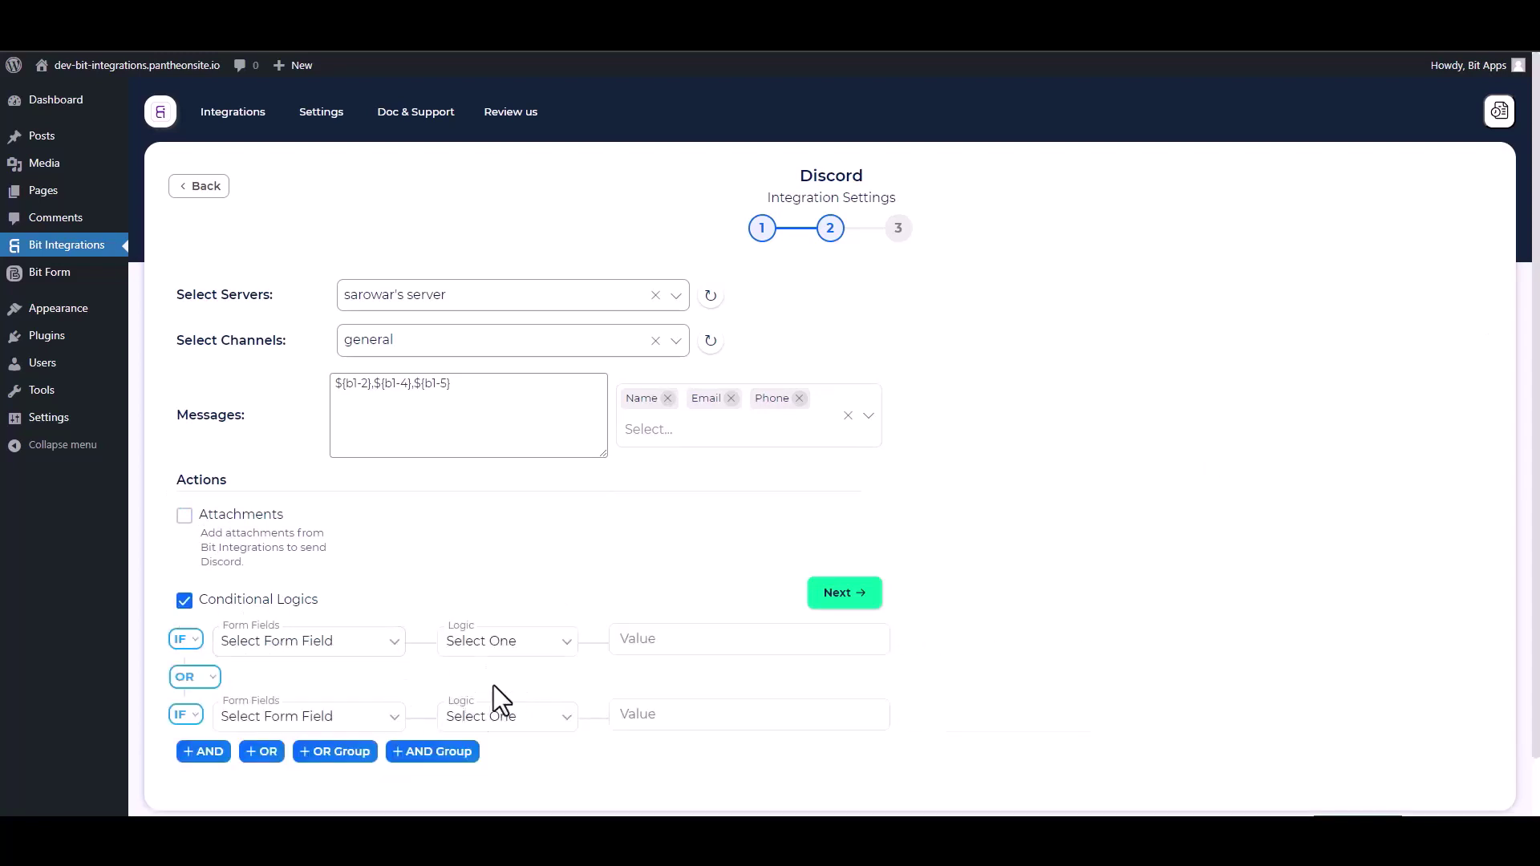
{"action": "left_click", "coordinate": [185, 602]}
{"action": "left_click", "coordinate": [839, 604]}
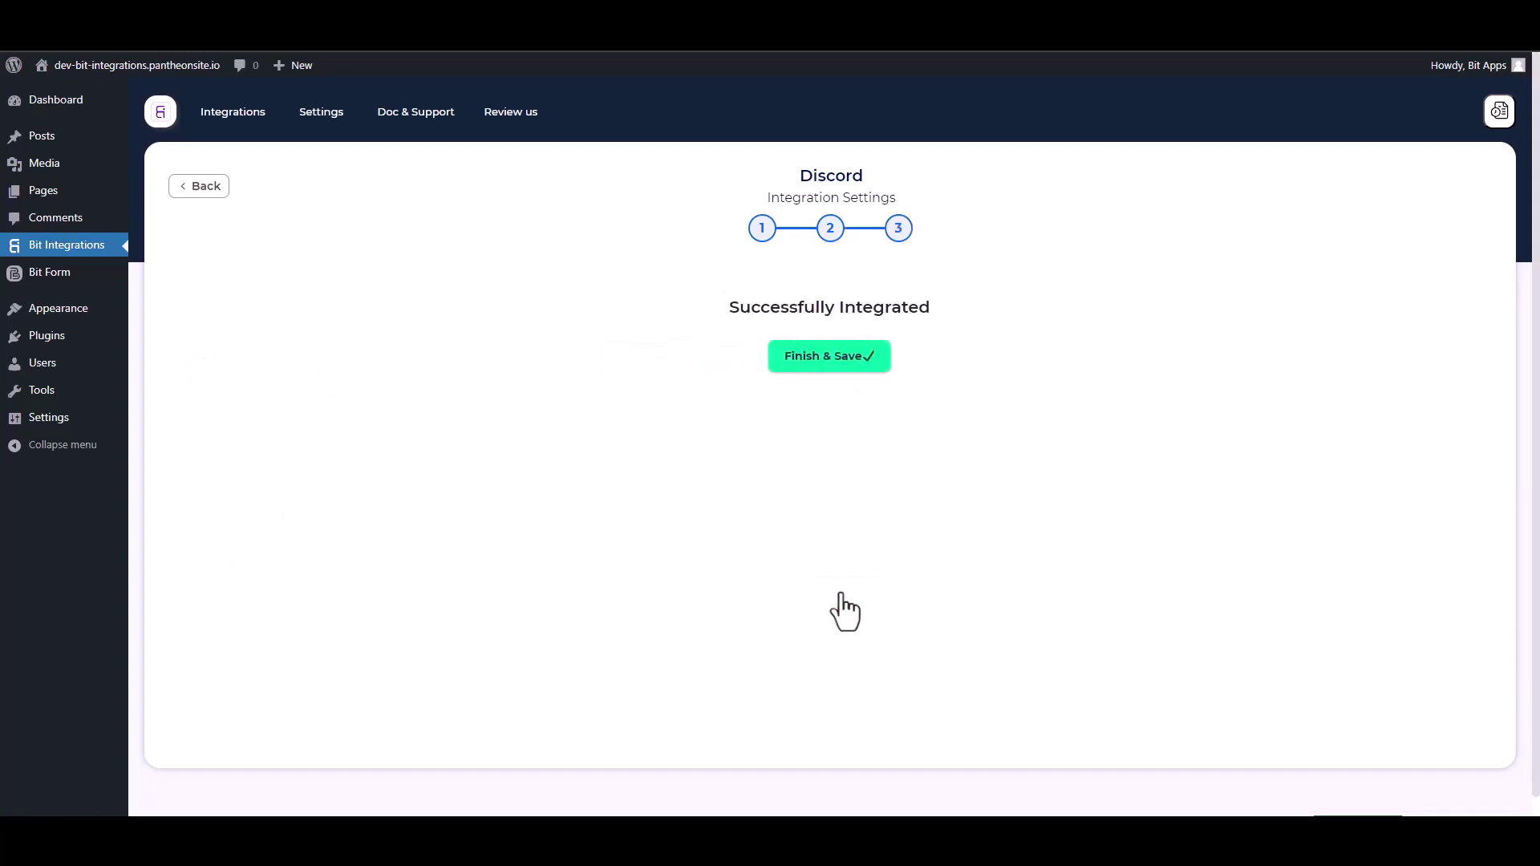
{"action": "left_click", "coordinate": [833, 366]}
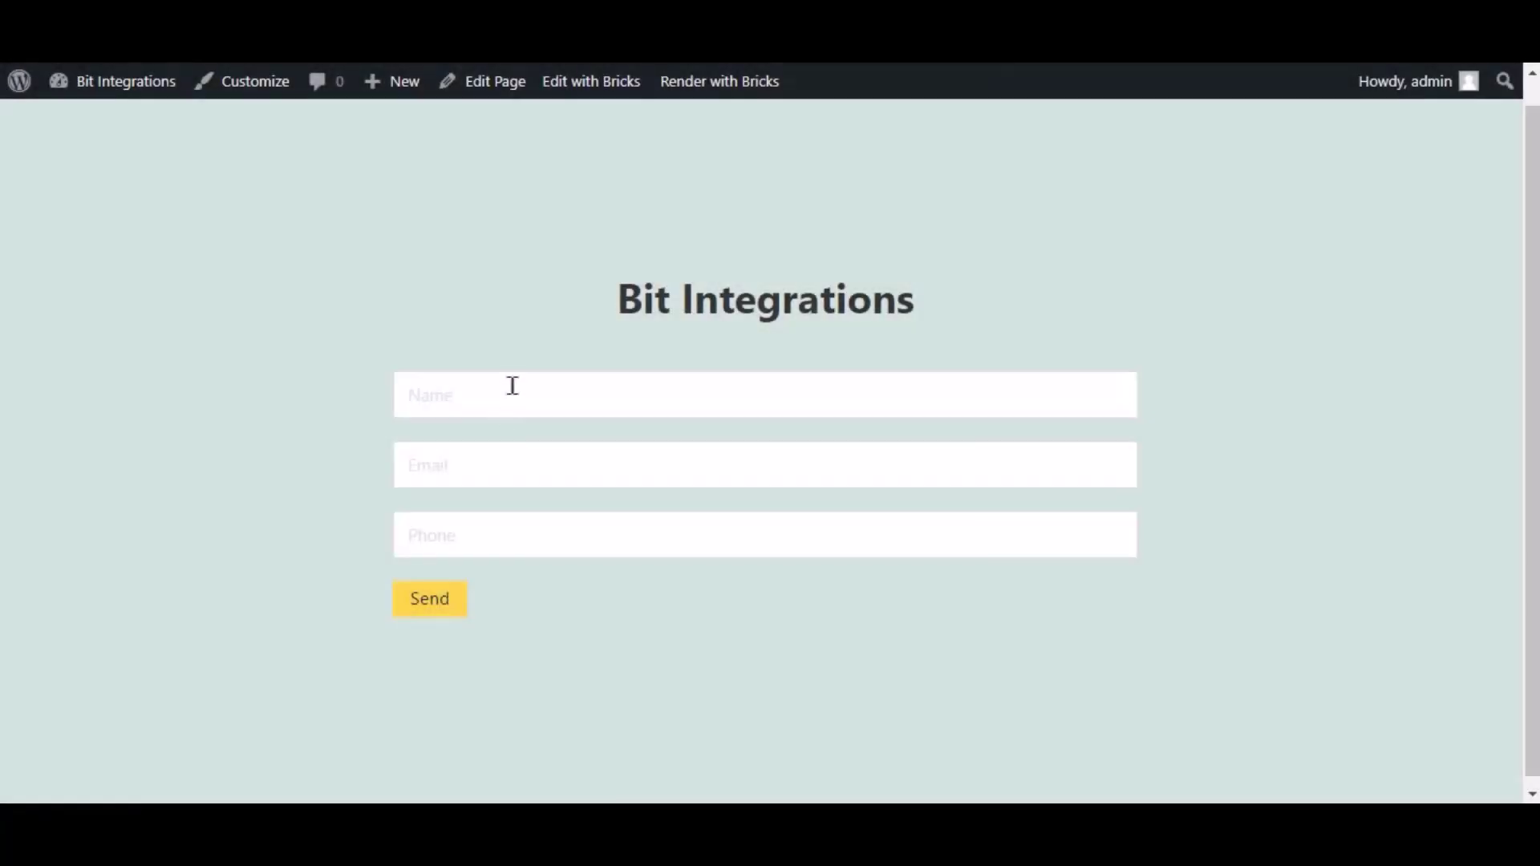
- Enter 'Bit Integrations' in the contact form's Name field
{"action": "left_click", "coordinate": [512, 385]}
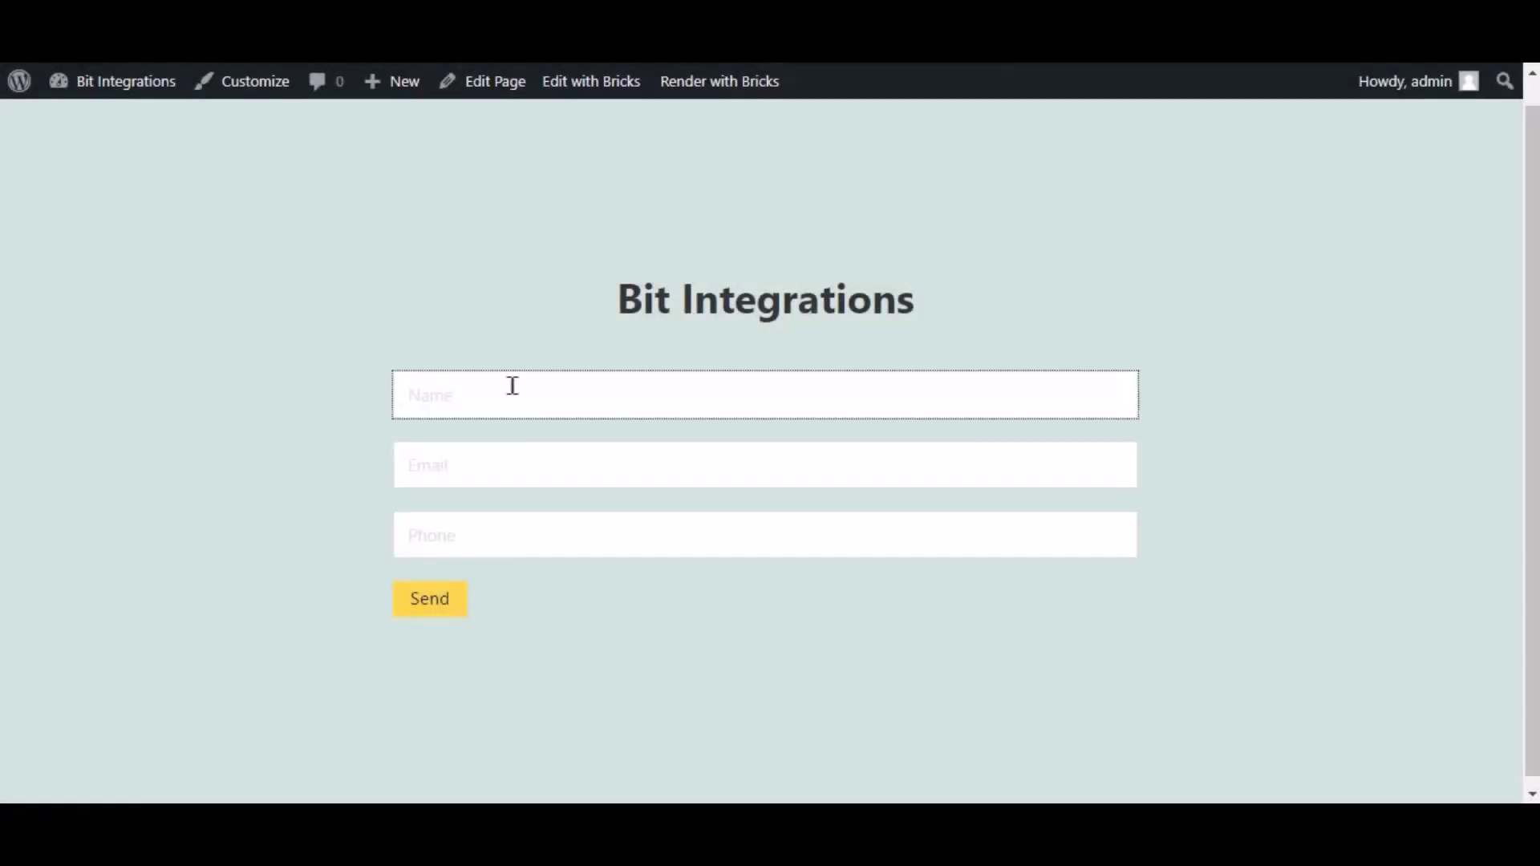
{"action": "type", "text": "Bit Inte"}
{"action": "key", "text": "BackSpace"}
{"action": "key", "text": "BackSpace"}
{"action": "type", "text": "t"}
{"action": "key", "text": "BackSpace"}
{"action": "key", "text": "BackSpace"}
{"action": "key", "text": "BackSpace"}
{"action": "key", "text": "BackSpace"}
{"action": "key", "text": "BackSpace"}
{"action": "key", "text": "BackSpace"}
{"action": "key", "text": "BackSpace"}
{"action": "type", "text": "Bit Integrations"}
- Fill in the support e-mail and a phone number, send the form, then open the Discord server
{"action": "key", "text": "Tab"}
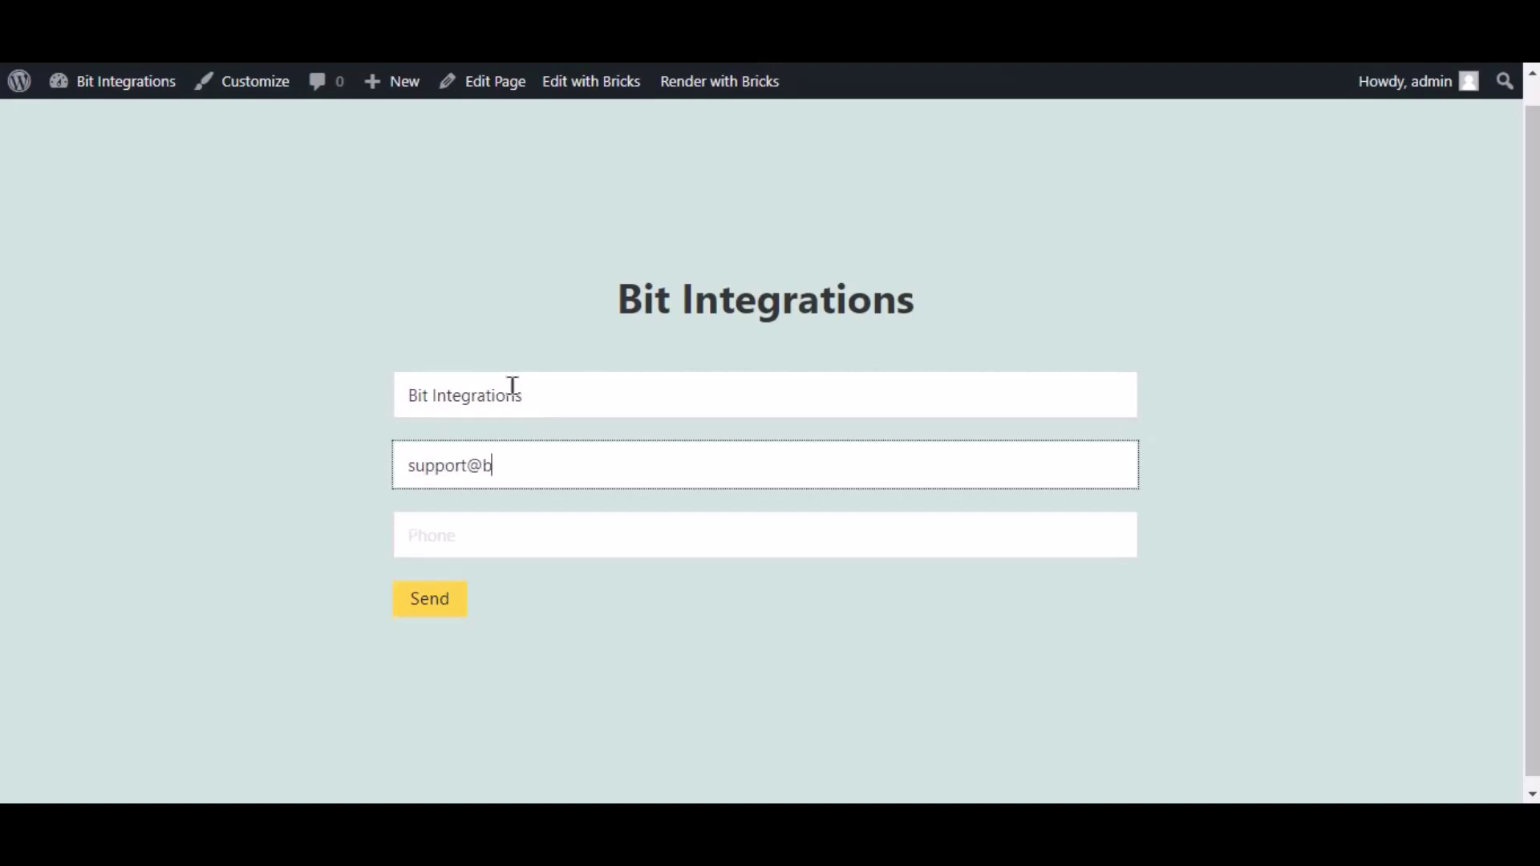
{"action": "key", "text": "Tab"}
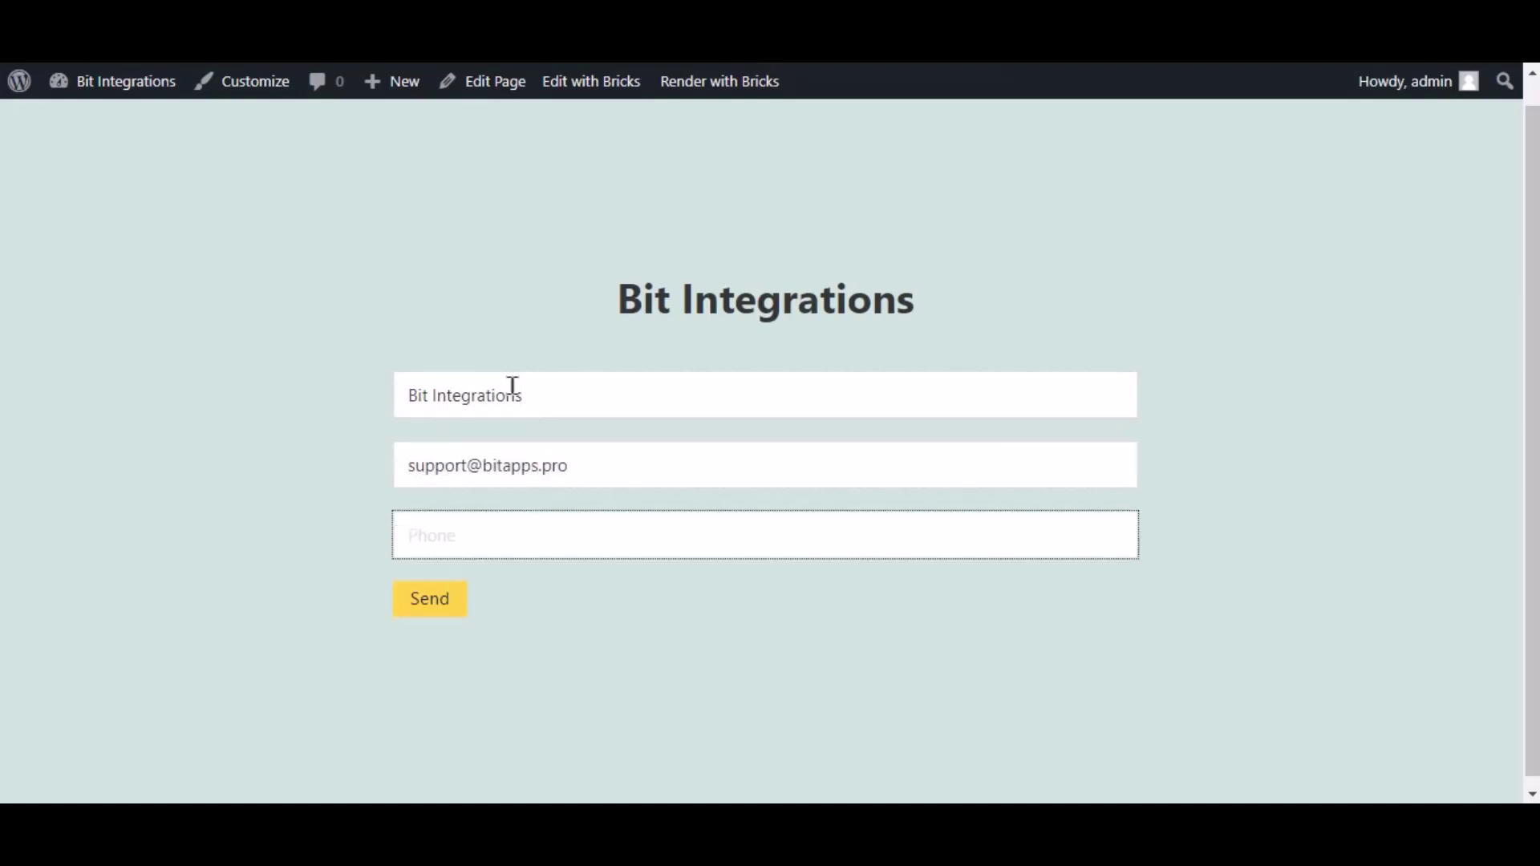
{"action": "type", "text": "444555666"}
{"action": "left_click", "coordinate": [462, 603]}
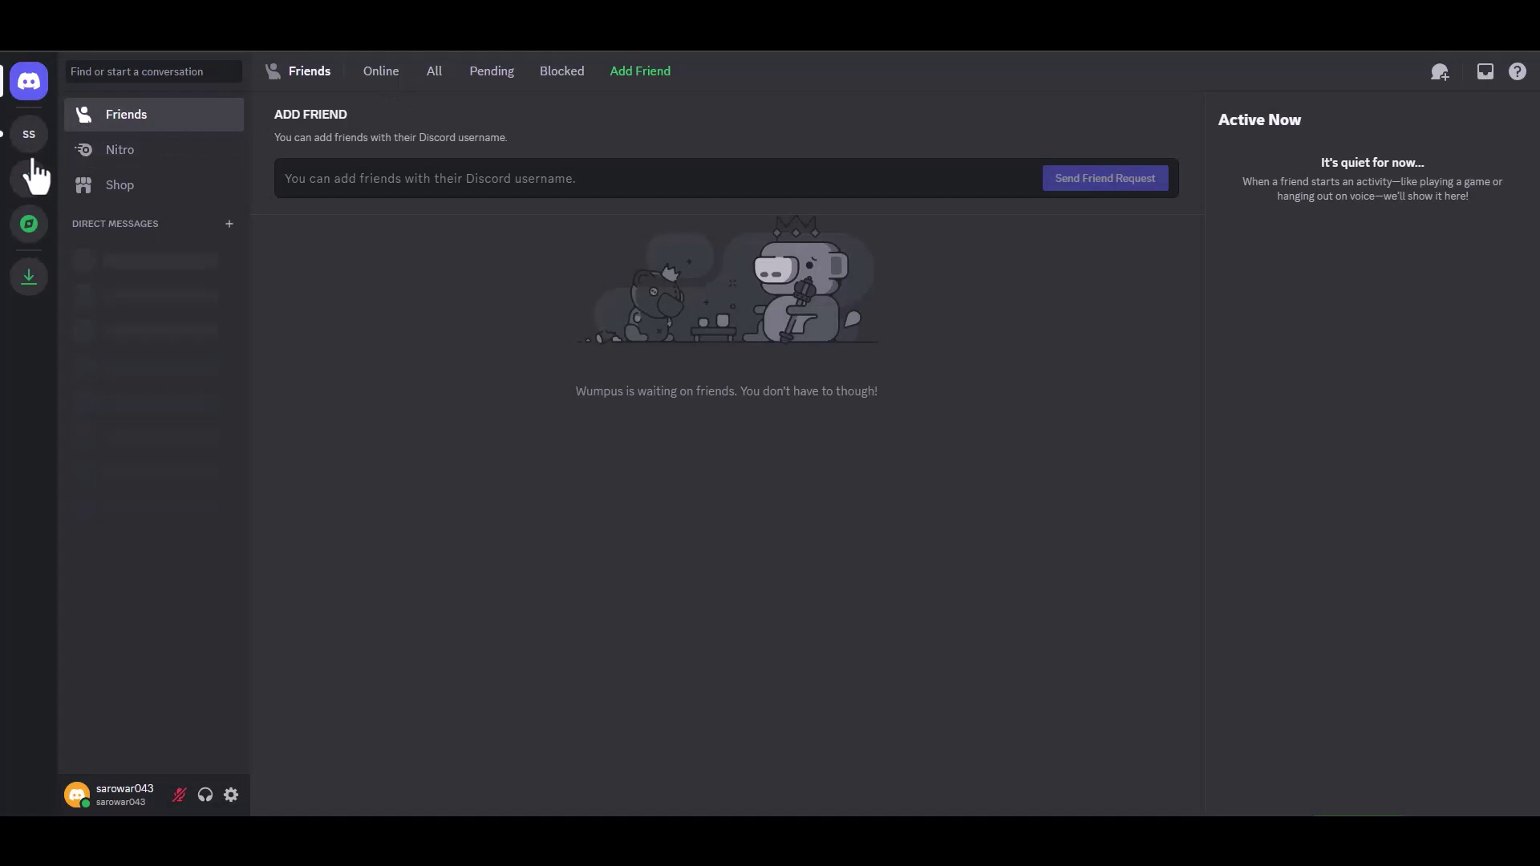
{"action": "left_click", "coordinate": [40, 146]}
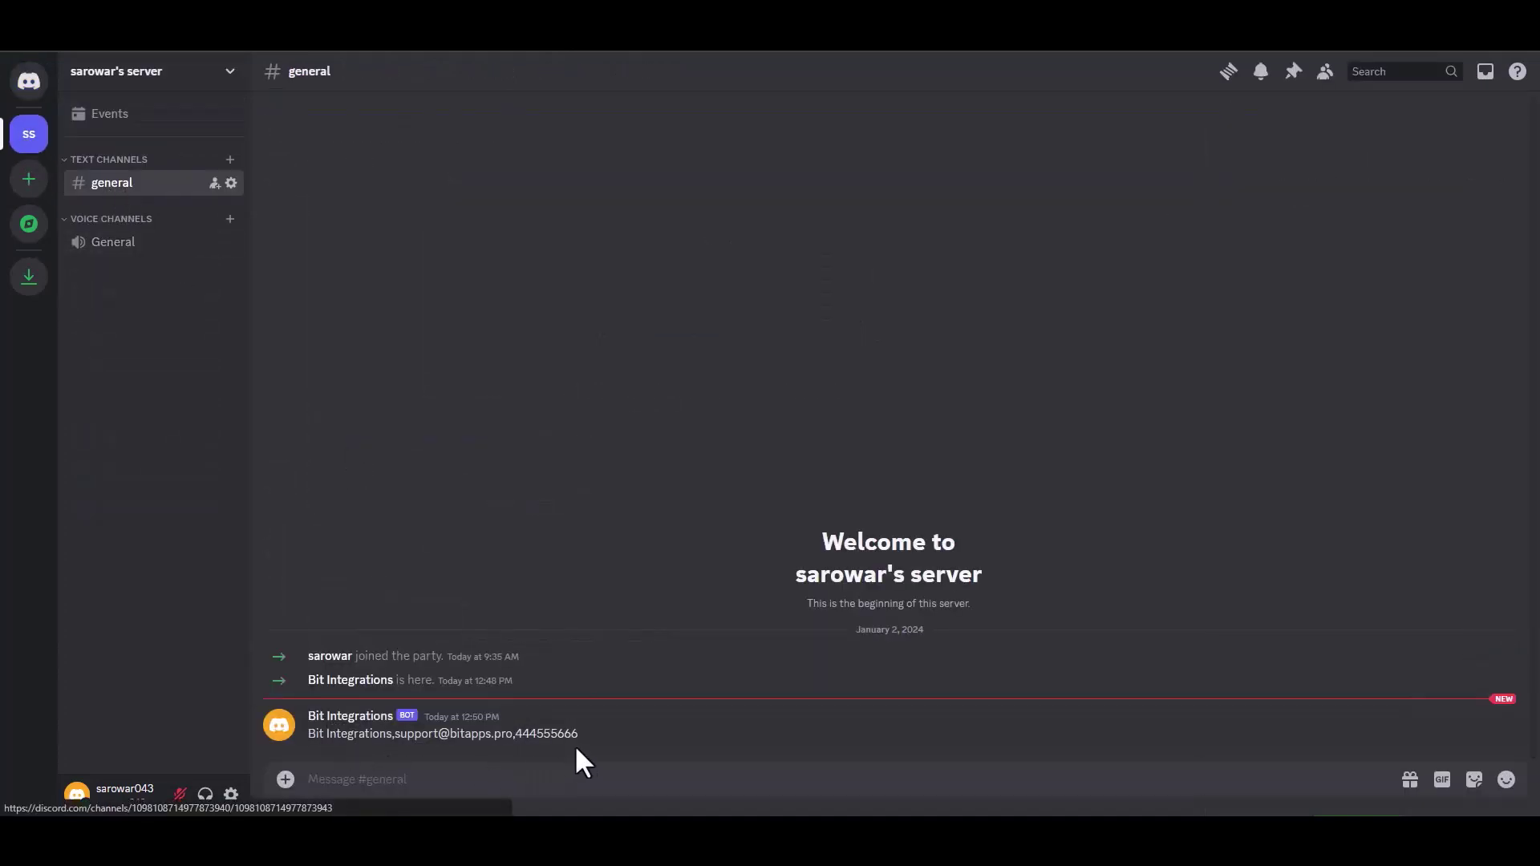
- Highlight the bot's message in #general to check the submitted name, e-mail and phone, then deselect it
{"action": "left_click_drag", "start_coordinate": [576, 750], "coordinate": [309, 734]}
{"action": "left_click", "coordinate": [657, 734]}
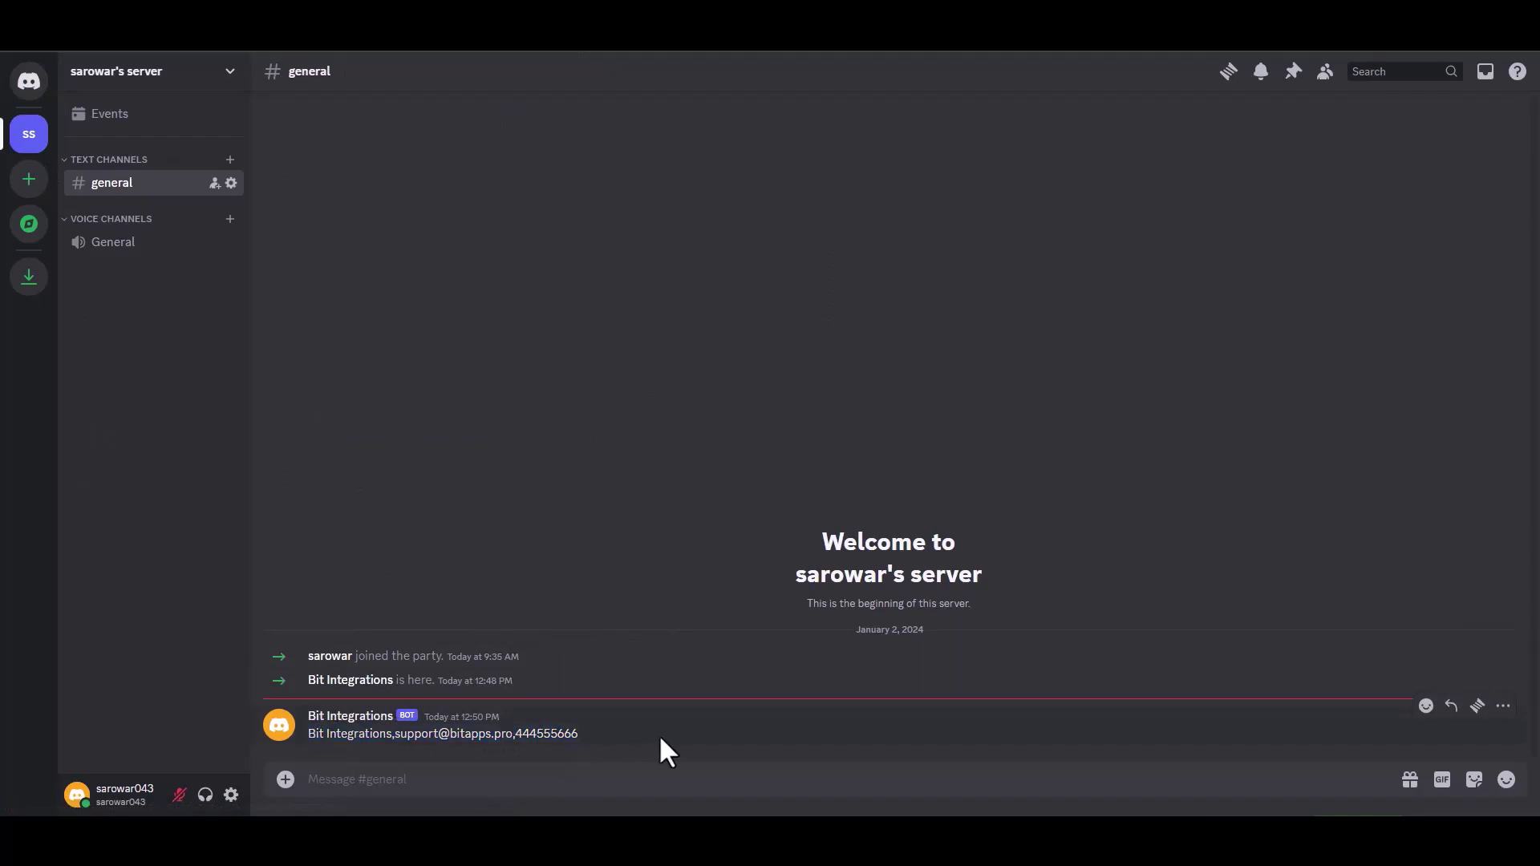